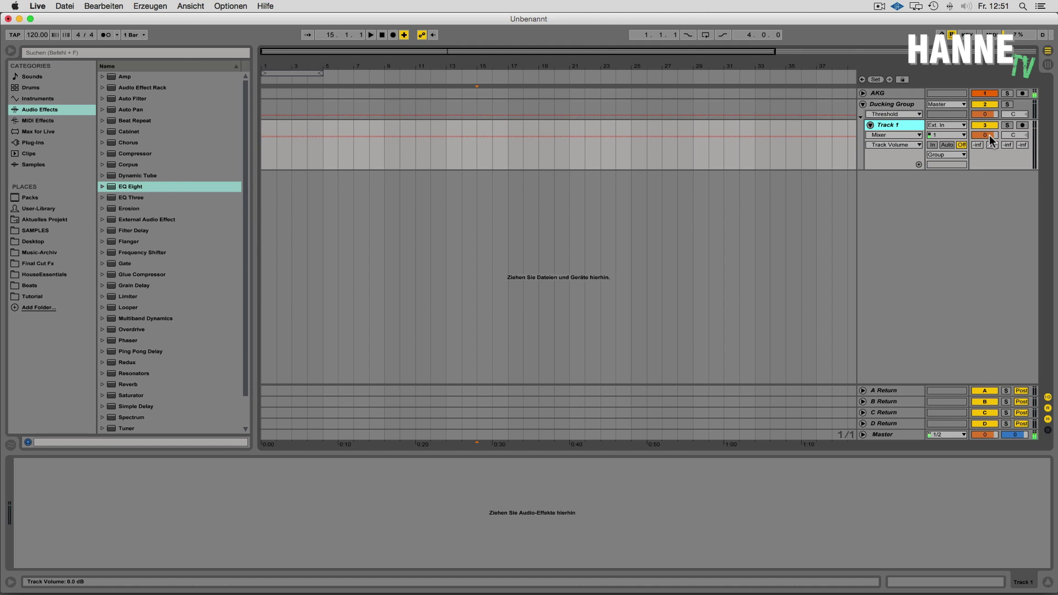
Step: Set the volume of Track 1 in the Ducking Group to -8 dB
left_click(989, 136)
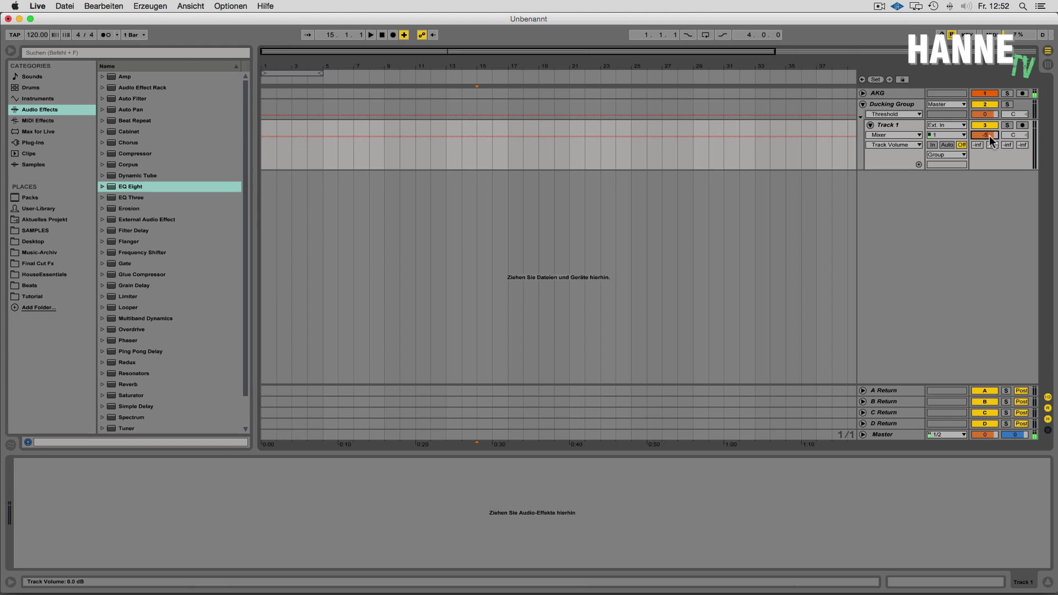
type("-5")
key("Return")
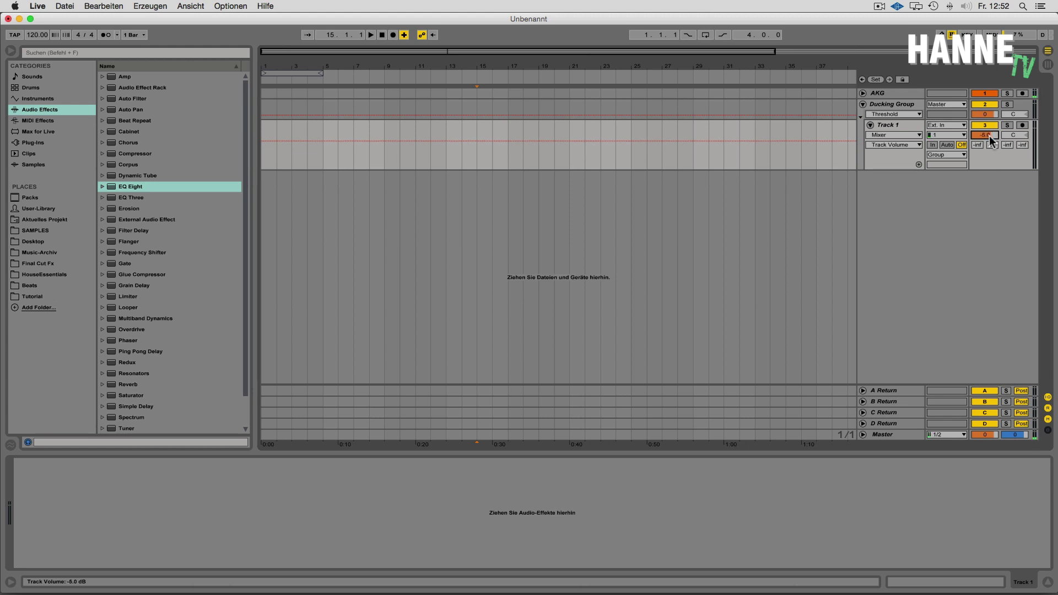
type("-8")
key("Return")
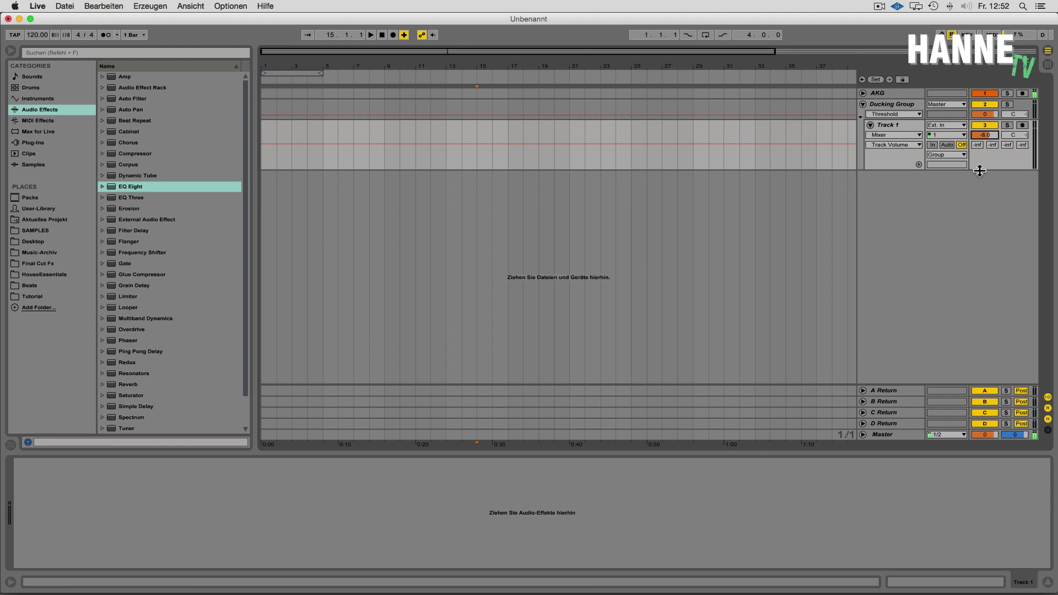
Step: Save Track 1 with its current settings as the default audio track
right_click(874, 160)
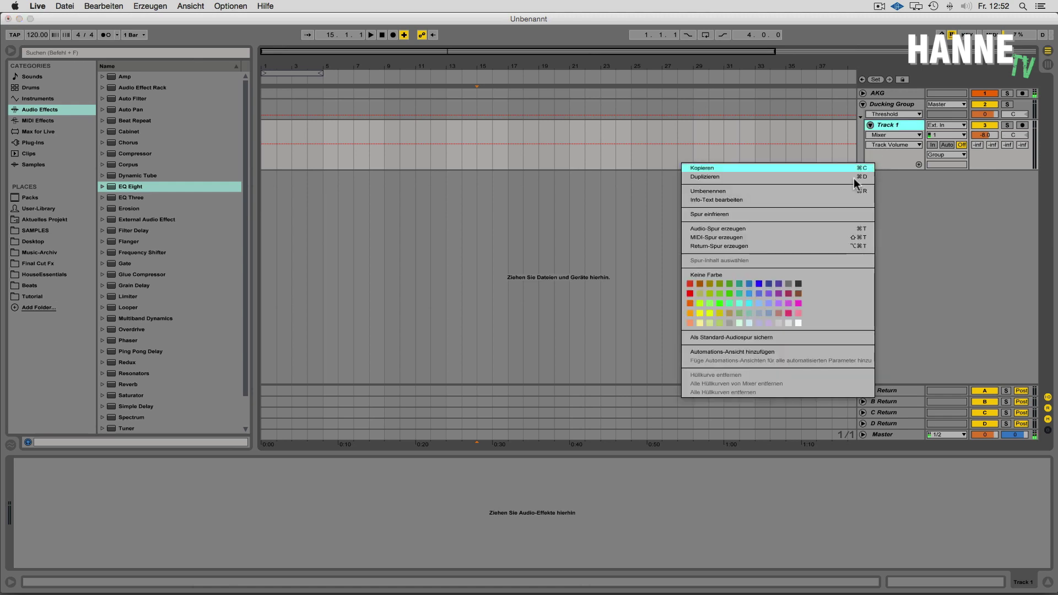
left_click(815, 344)
left_click(618, 317)
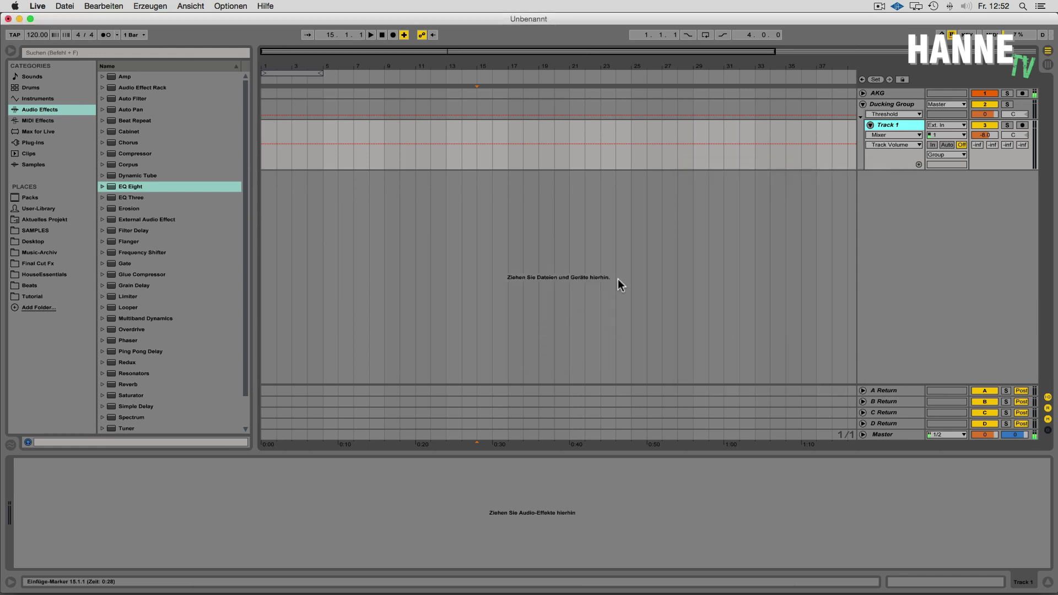
Step: Create a new audio track below the Ducking Group and rename it Track 2
right_click(889, 192)
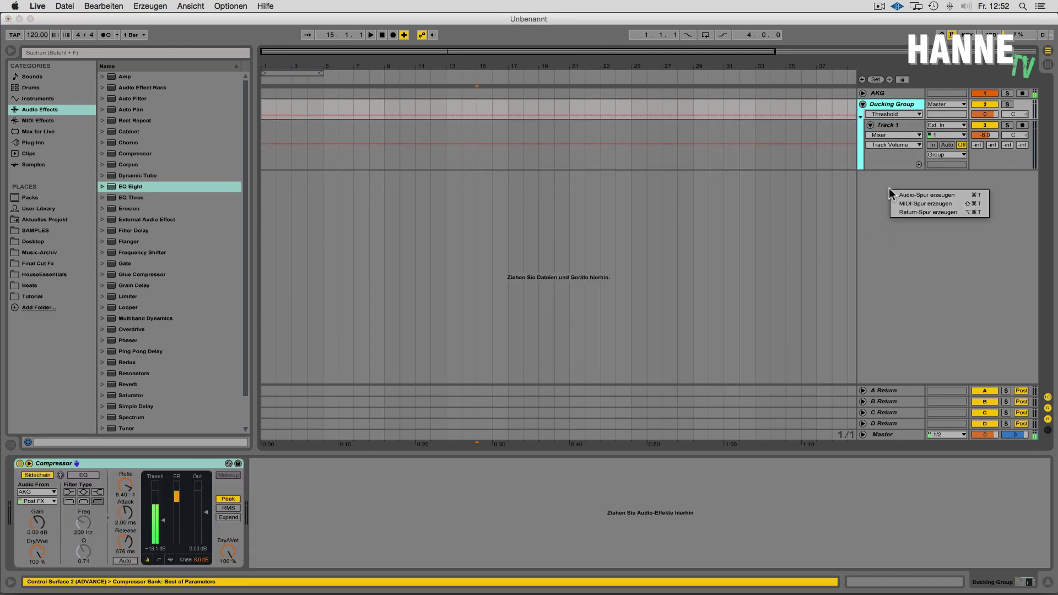
left_click(904, 195)
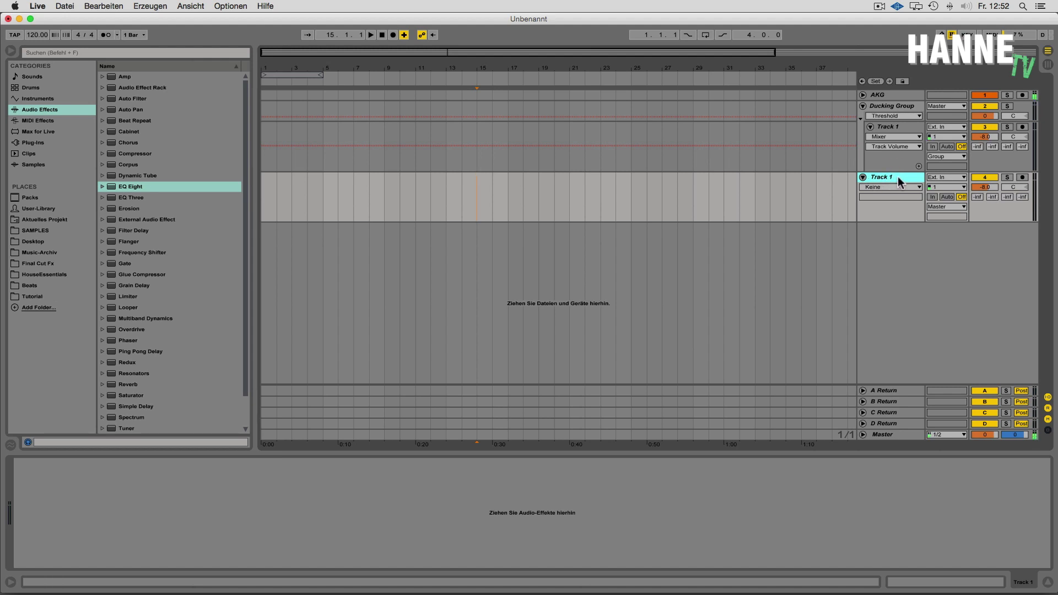
key("super+r")
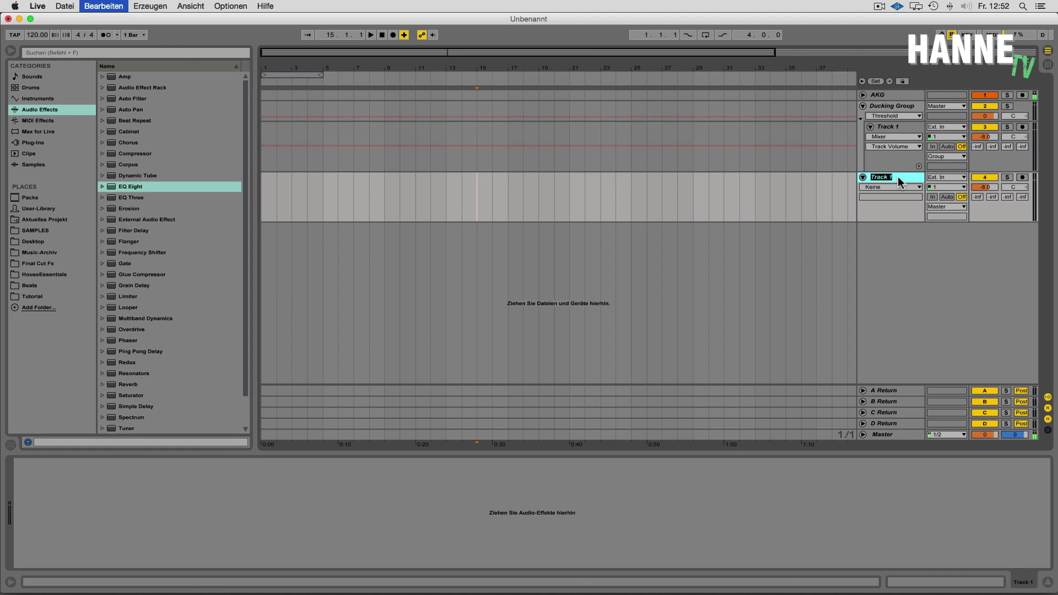
key("Right")
key("BackSpace")
key("BackSpace")
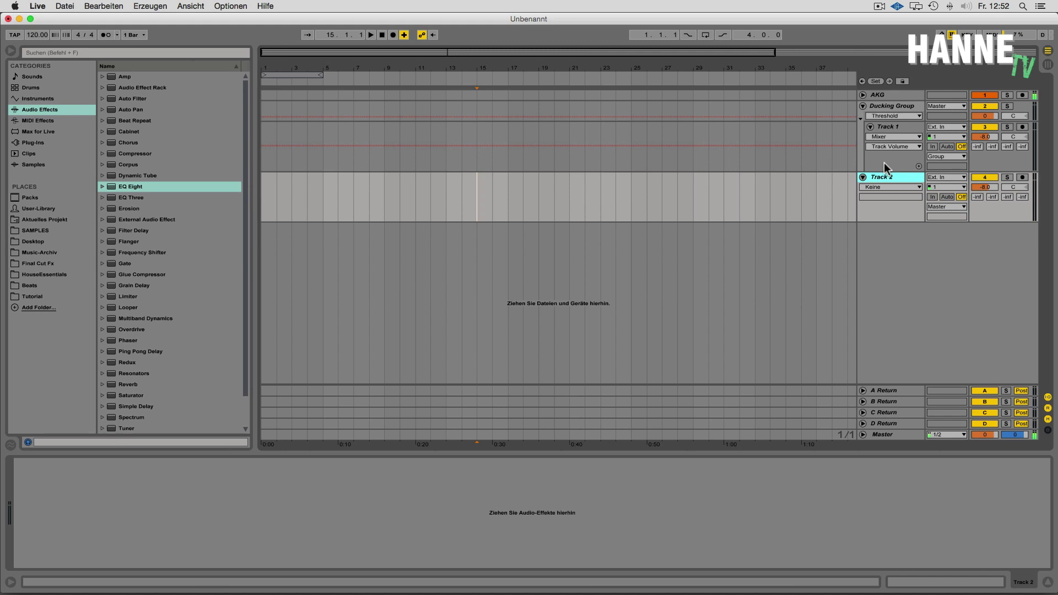
Step: Move Track 2 into the Ducking Group beneath Track 1 and make its lane slightly taller
left_click_drag(888, 178, 891, 165)
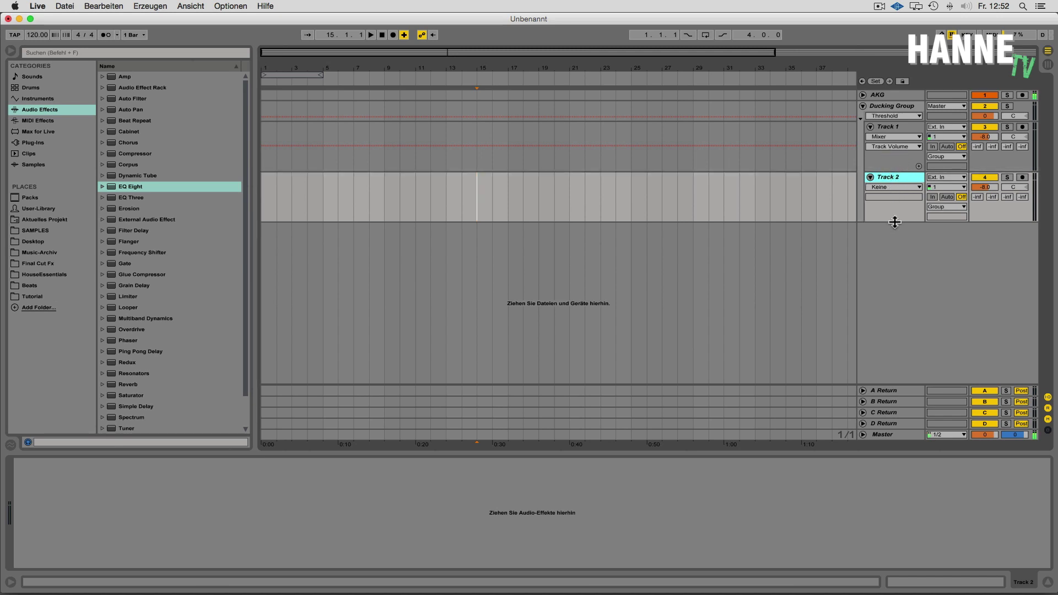
left_click_drag(894, 222, 894, 231)
left_click(891, 165)
left_click(889, 225)
left_click(890, 164)
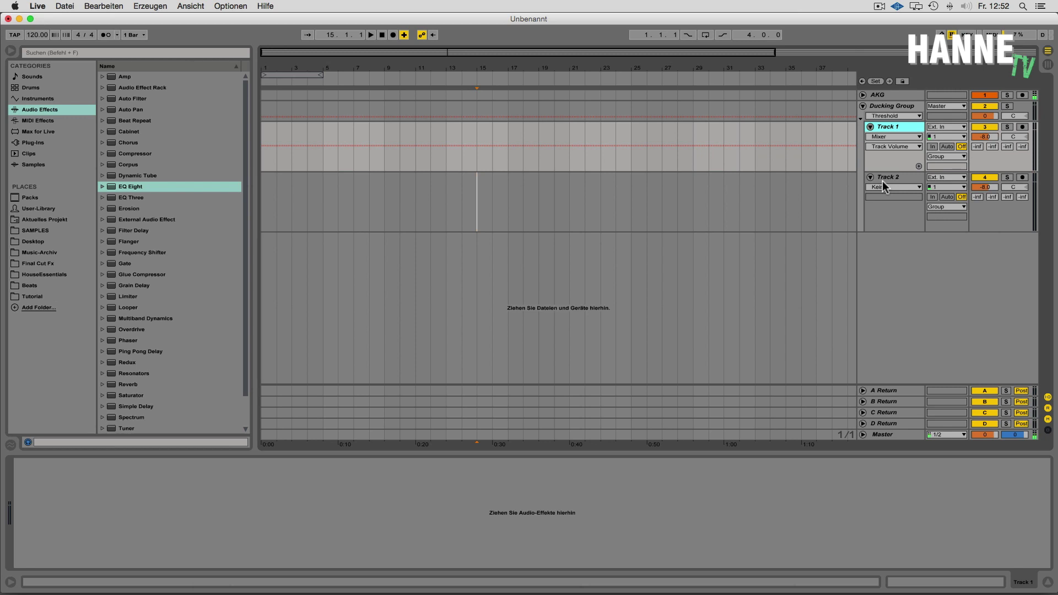
Step: Switch to Finder and place "What ever - Golden rain - master 1.mp3" from Heulsuse 005 on Track 1 at bar 3
mouse_move(430, 592)
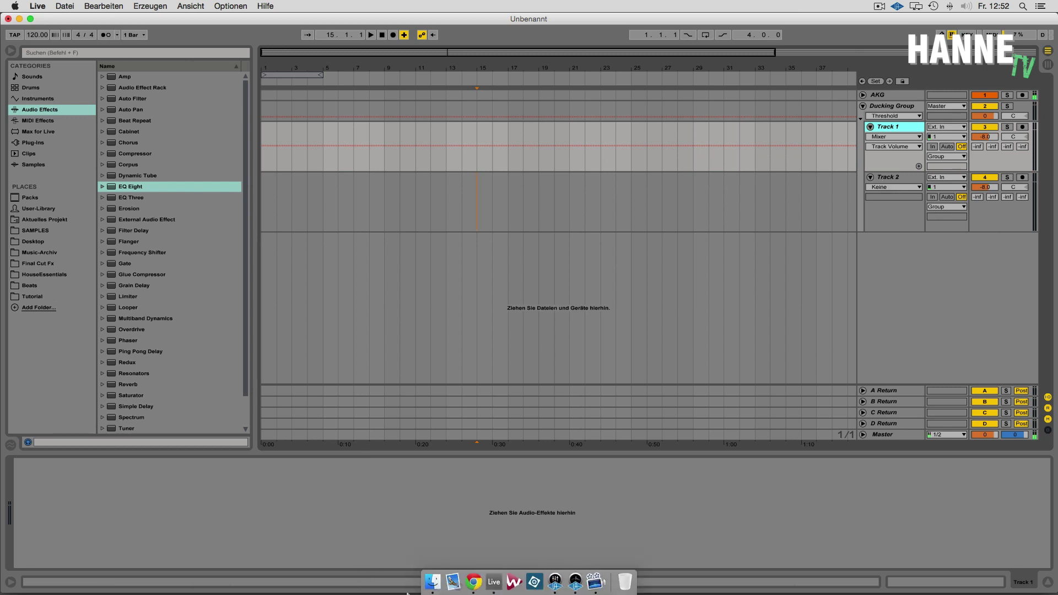
left_click(437, 577)
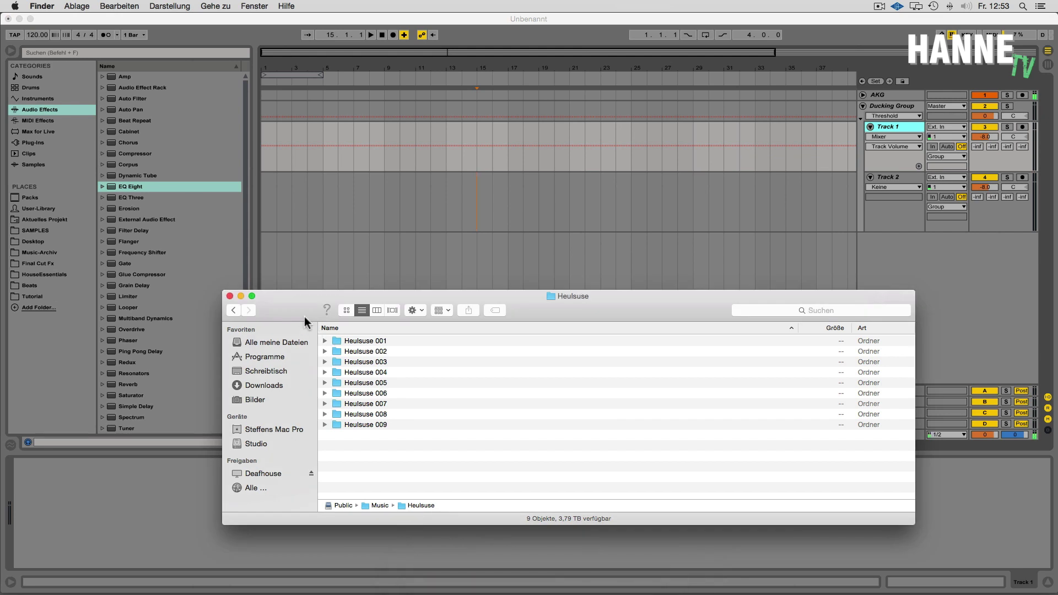
left_click(325, 383)
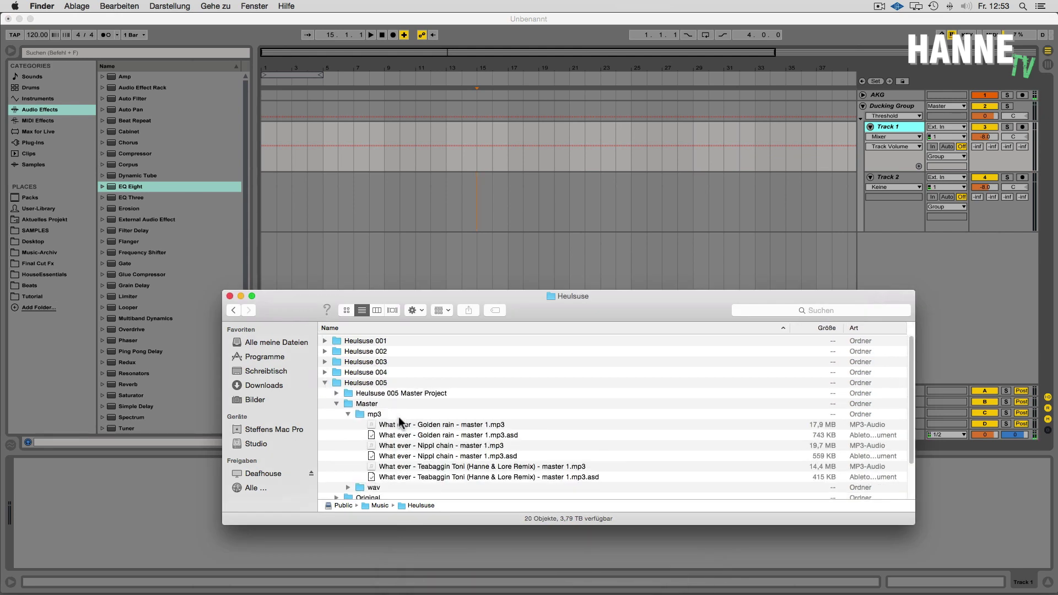
left_click_drag(405, 424, 295, 152)
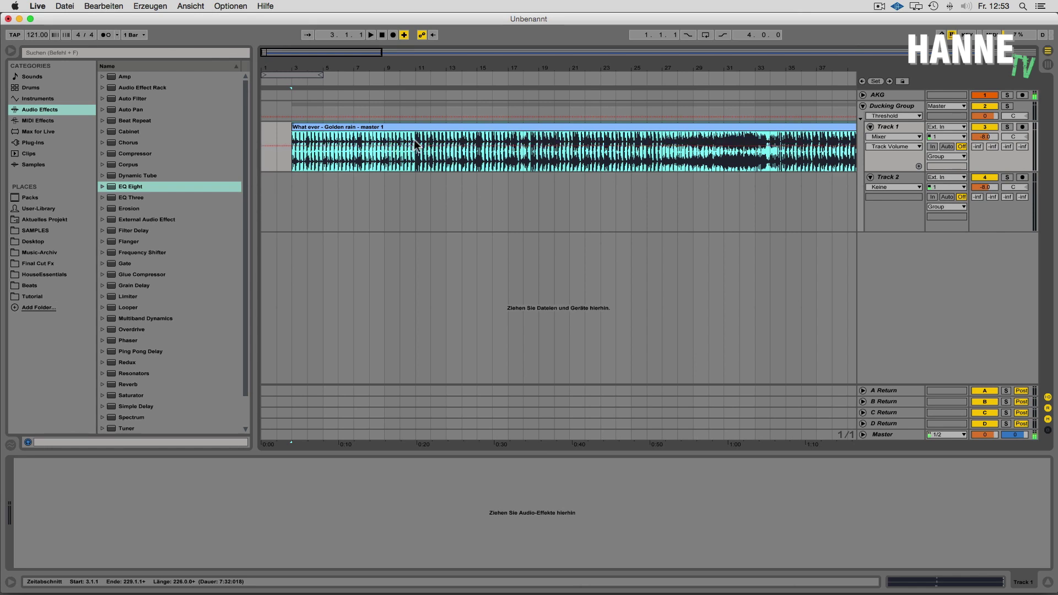
Step: Open the Golden rain clip's sample details and play the arrangement from the clip's start to check its timing
double_click(570, 131)
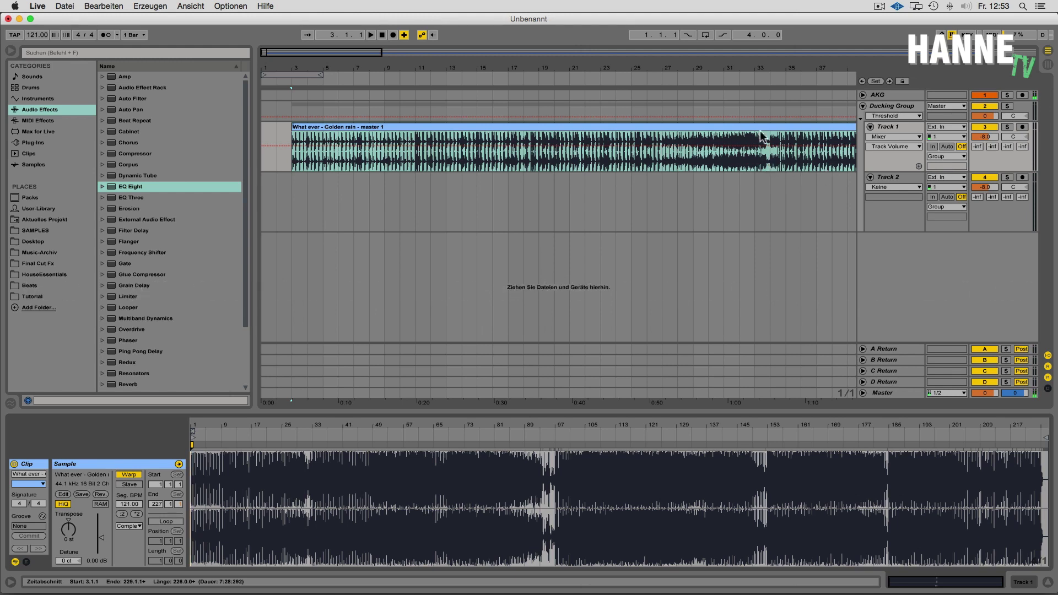
left_click_drag(766, 70, 766, 57)
left_click_drag(545, 68, 582, 68)
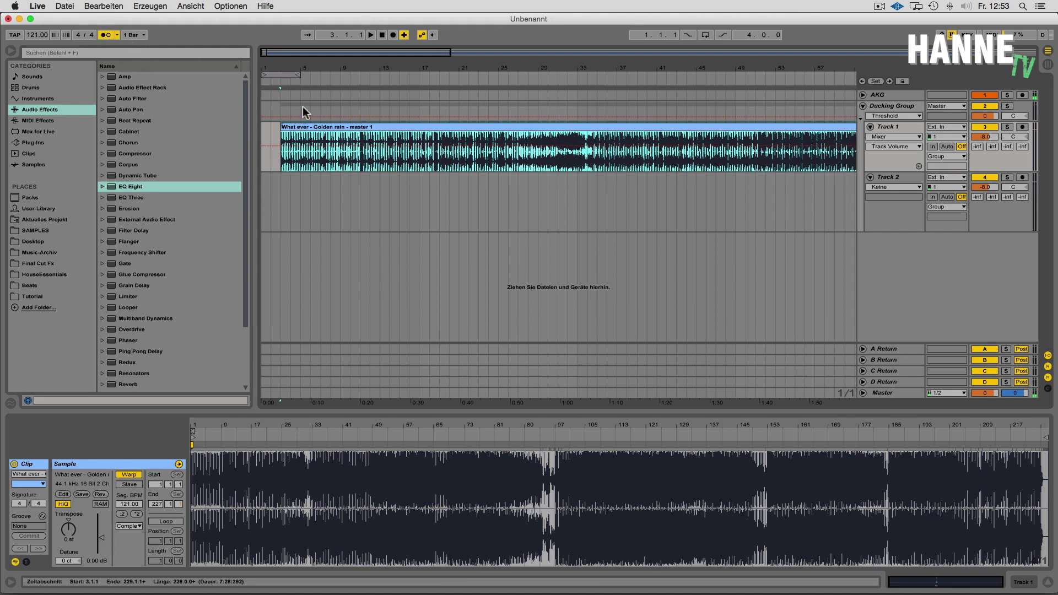
key("space")
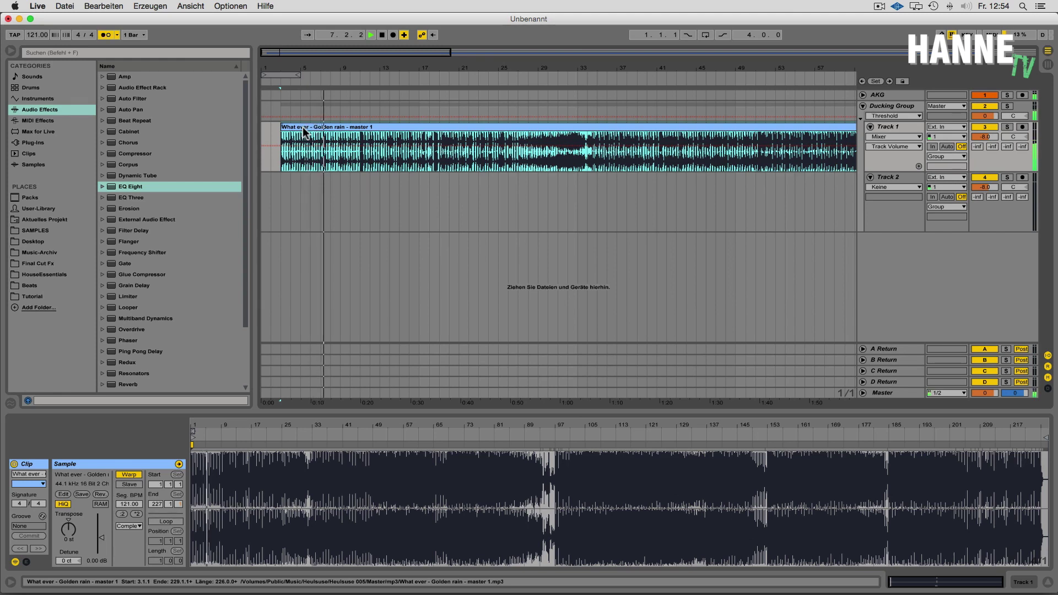
left_click_drag(760, 68, 760, 55)
left_click_drag(531, 67, 444, 65)
left_click_drag(509, 65, 427, 54)
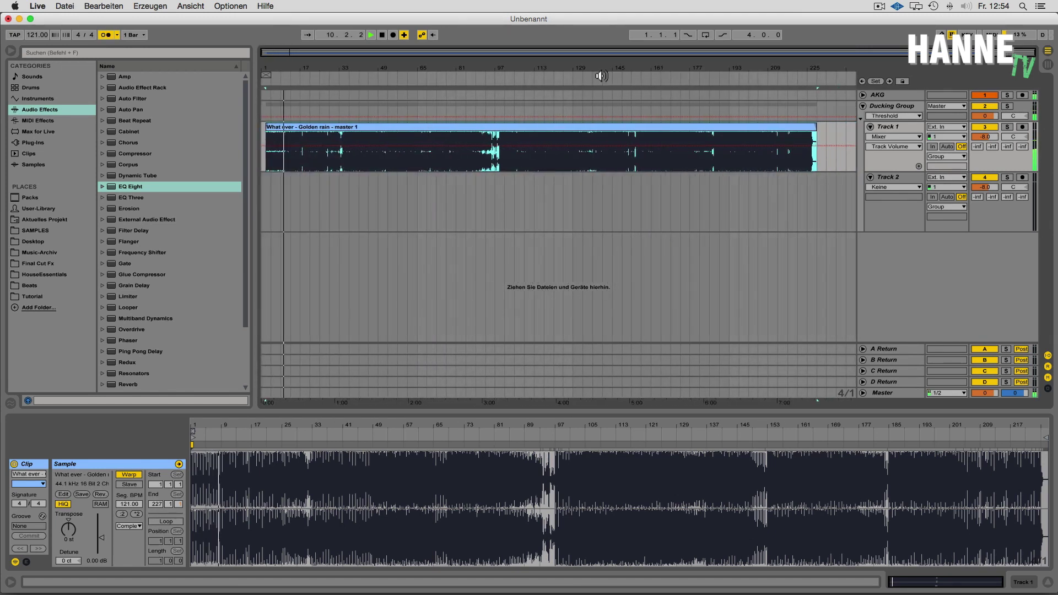
Step: Continue playback near the end of the Golden rain clip, stop it, and examine the sample's beat alignment around bar 216
left_click_drag(799, 78, 798, 104)
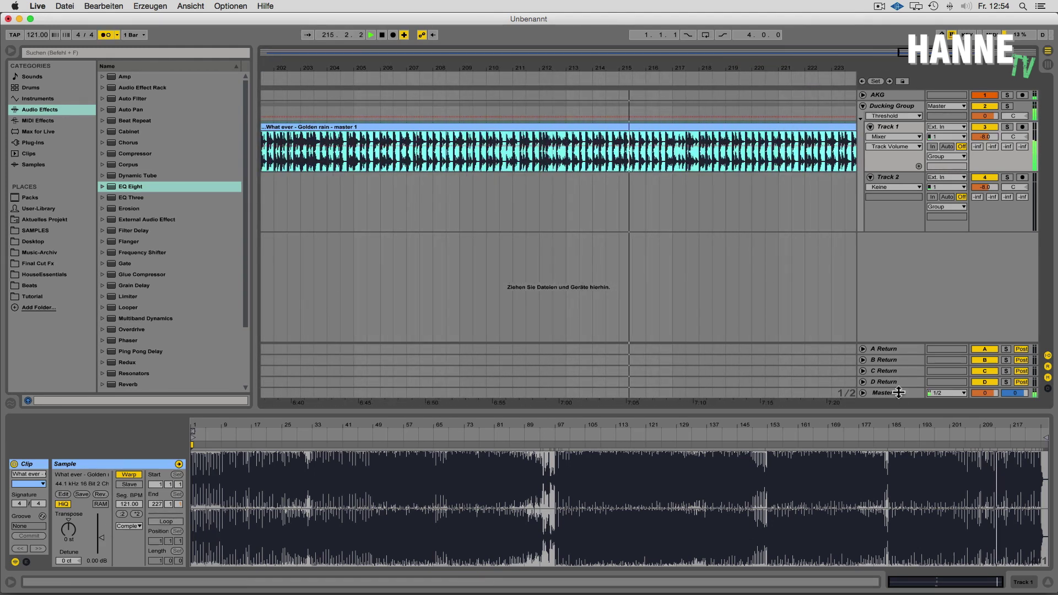
left_click(923, 425)
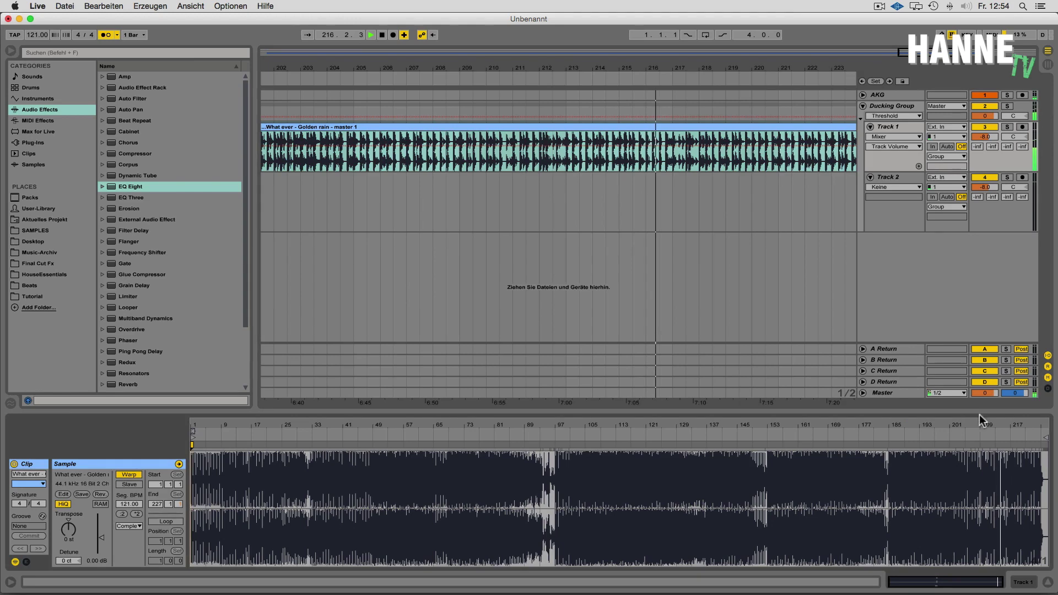
mouse_move(1007, 425)
left_mouse_down()
mouse_move(1007, 460)
mouse_move(860, 480)
mouse_move(664, 486)
mouse_move(632, 498)
mouse_move(523, 498)
mouse_move(514, 427)
left_mouse_up()
key("space")
left_click(452, 449)
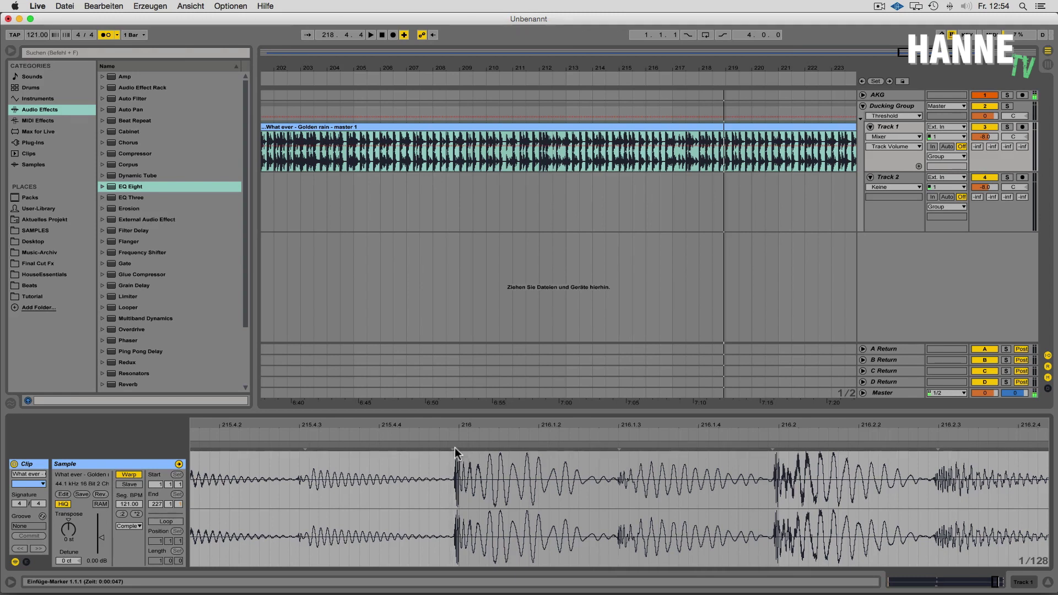
Step: Add a warp marker on the Golden rain sample's transient just before 220.2 and align it with that beat
left_click_drag(759, 67, 588, 64)
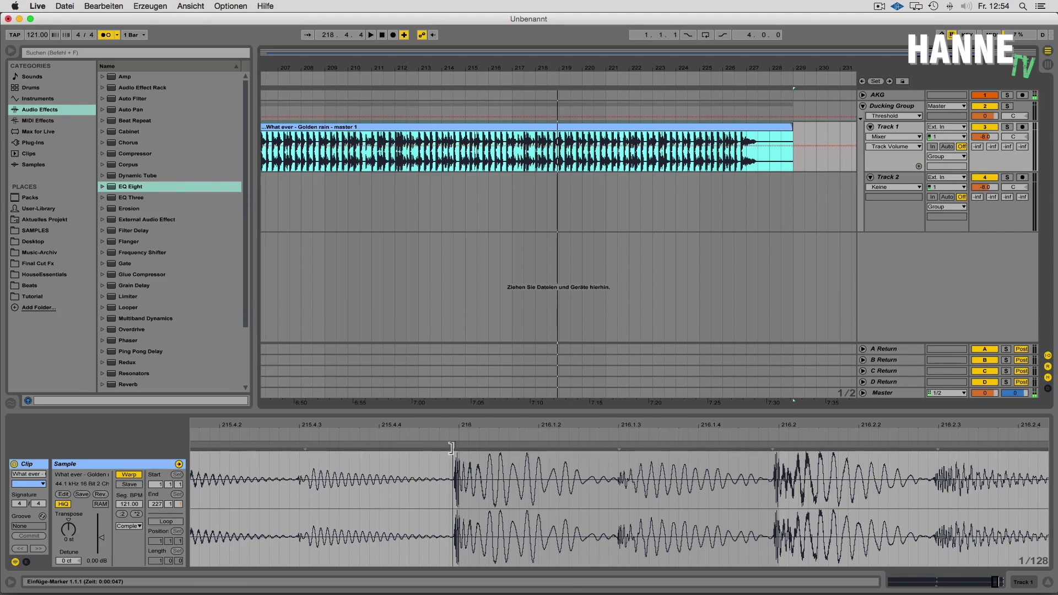
left_click_drag(608, 426, 608, 364)
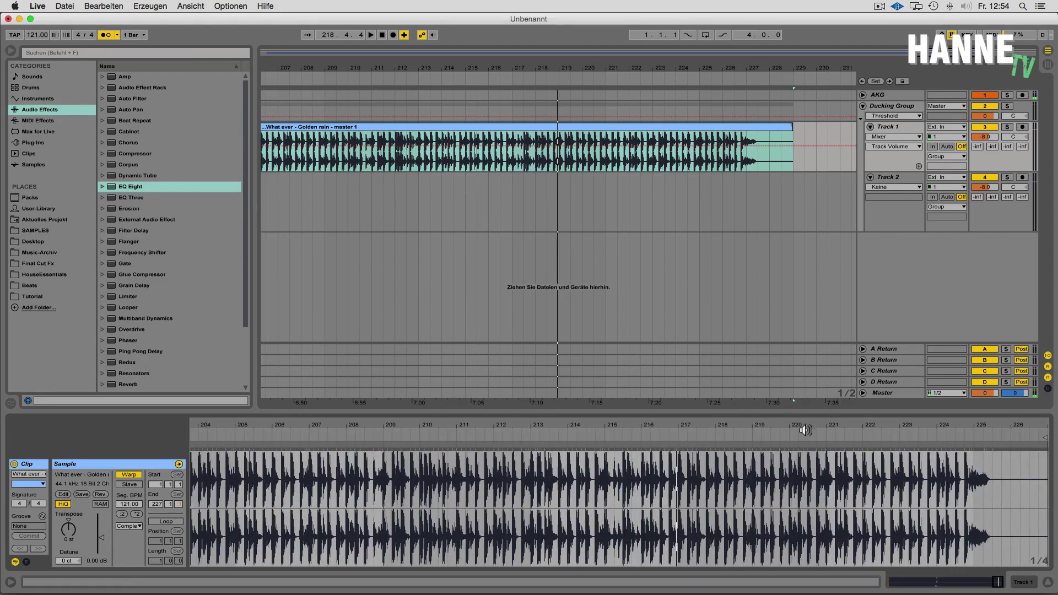
left_click_drag(807, 425, 807, 505)
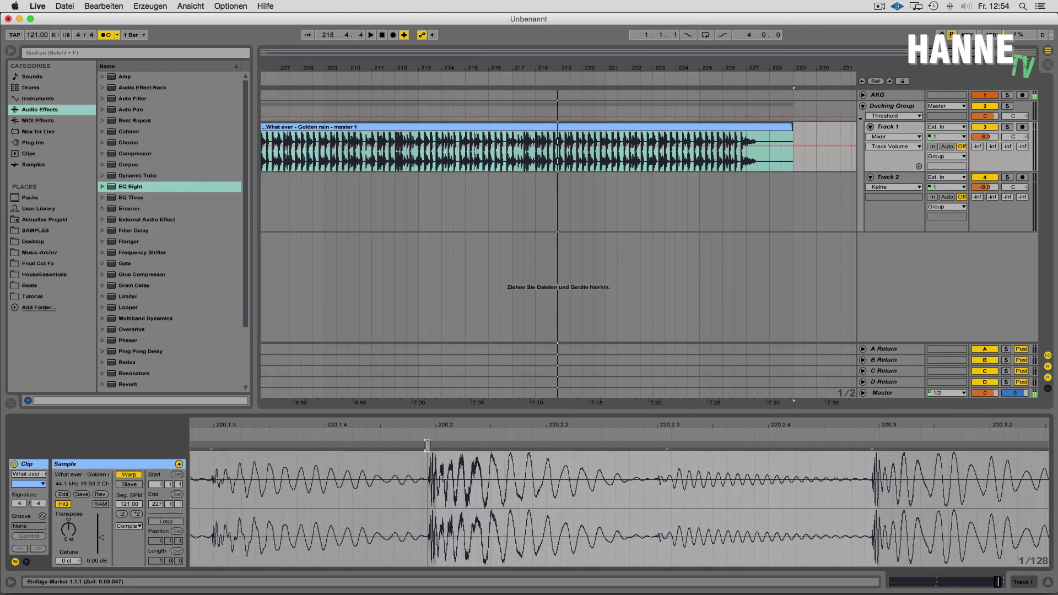
left_click(426, 445)
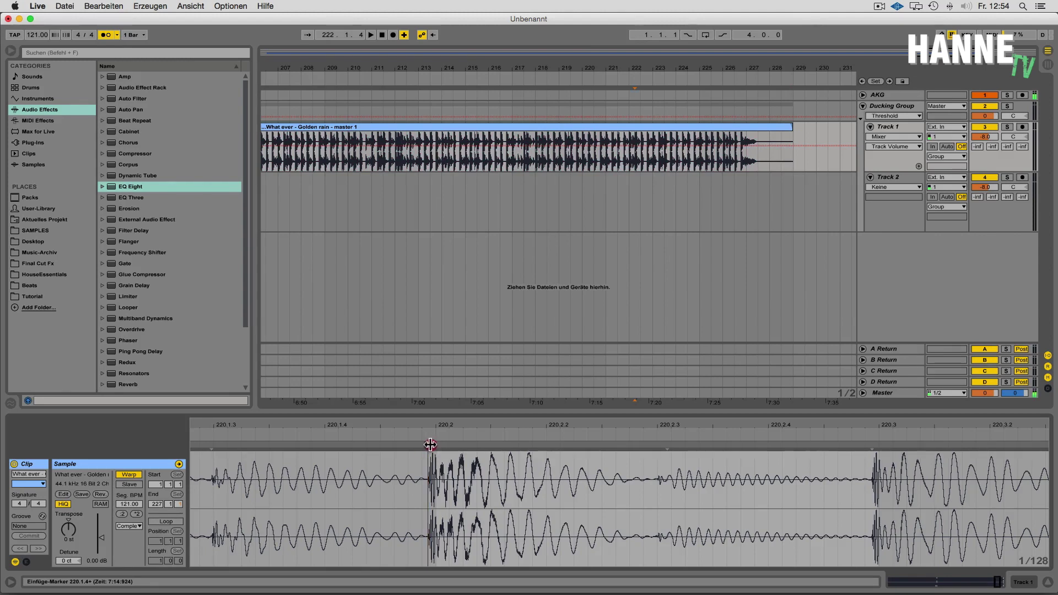
left_click_drag(430, 445, 432, 445)
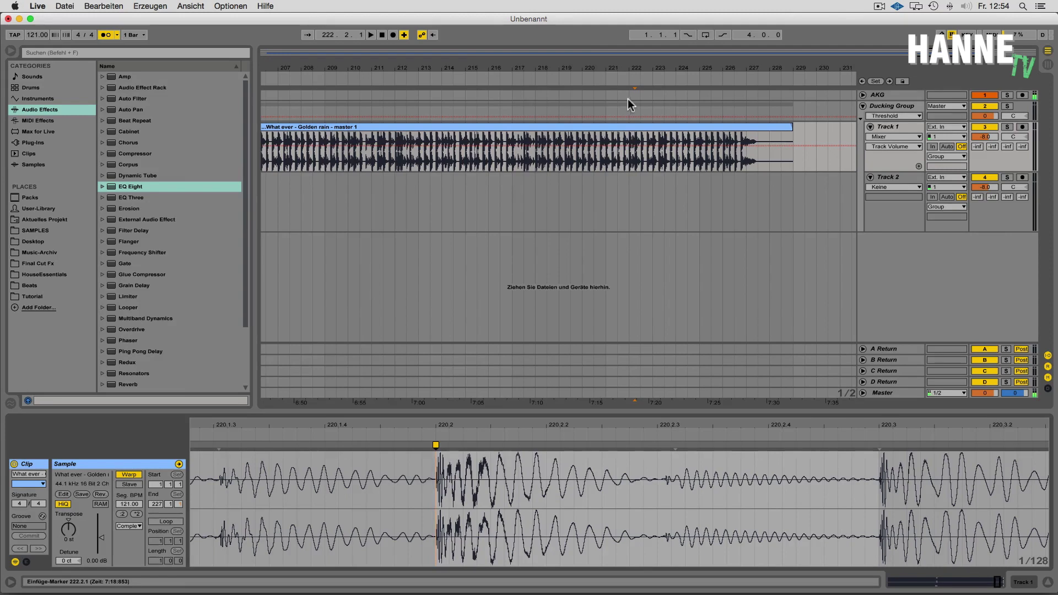
Step: Play the end of the Golden rain clip from bar 221 to check the timing
left_click(610, 92)
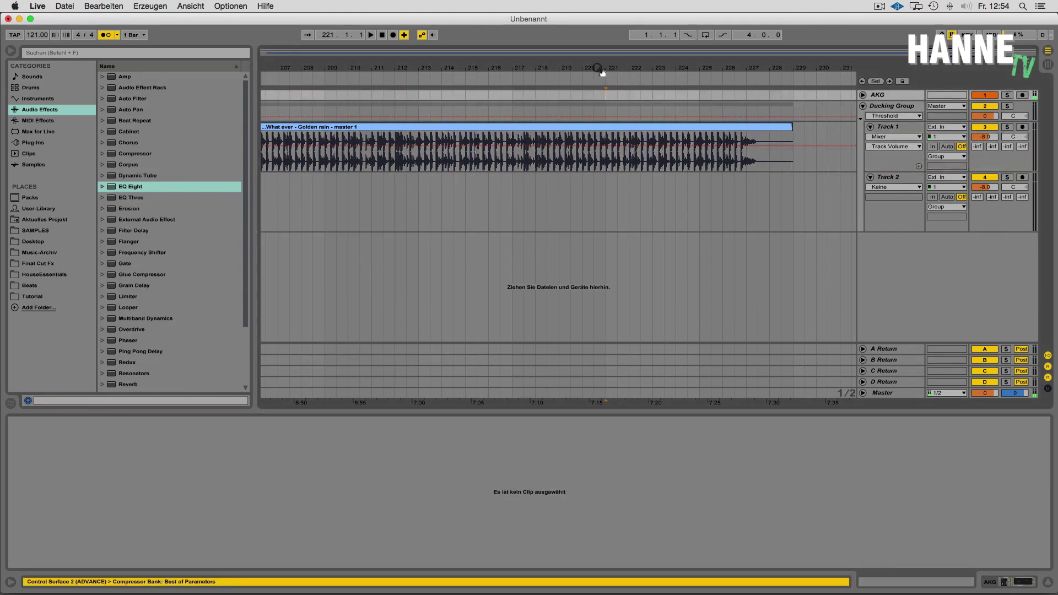
key("space")
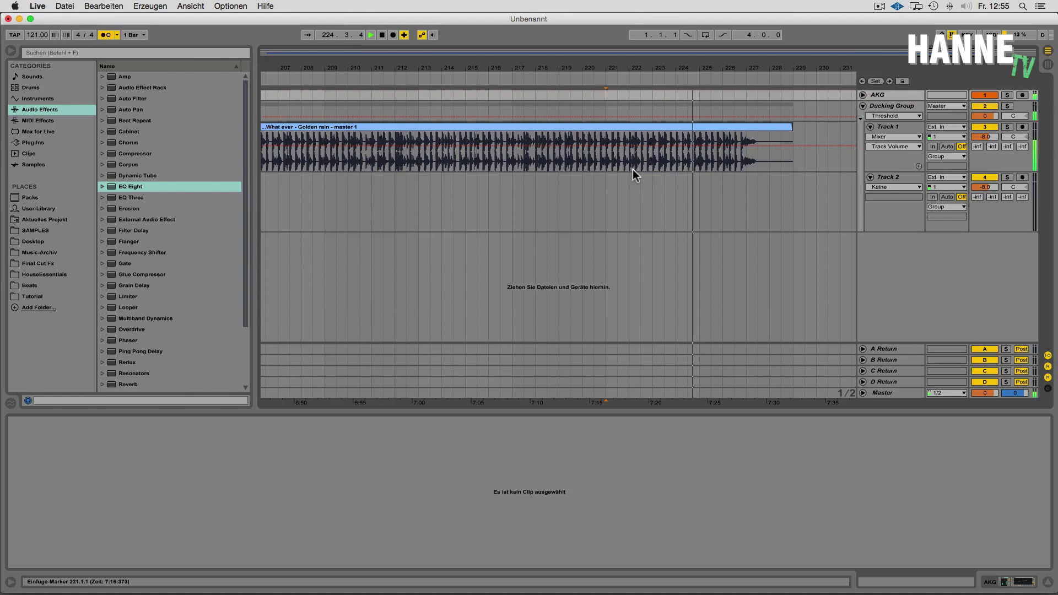
left_click_drag(748, 68, 777, 35)
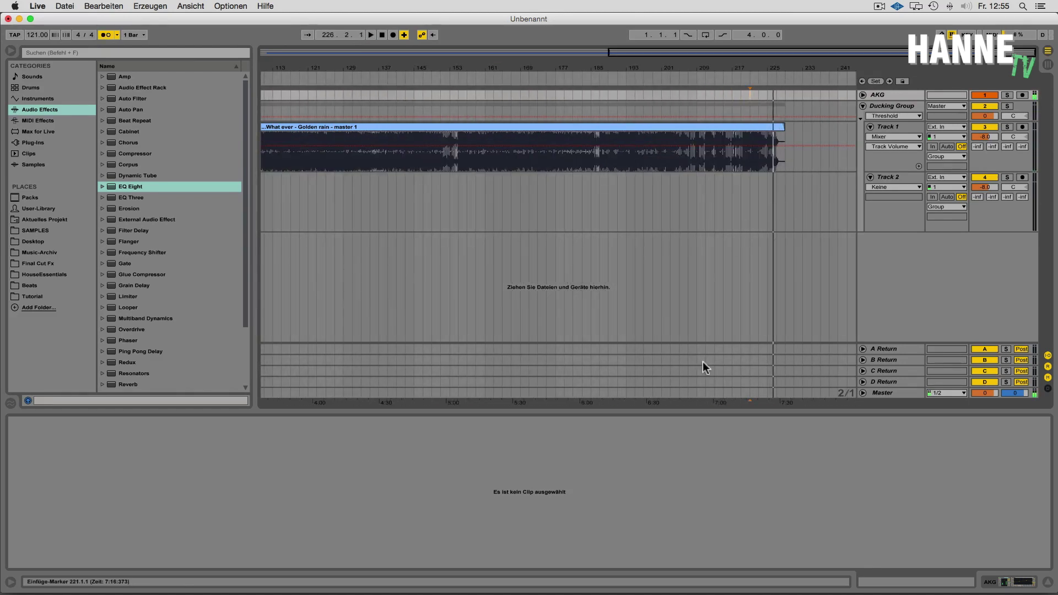
Step: Switch to Finder and place "Hanne & Lore - Samara (Deafhouse master 44,1 KHz).mp3" from Heulsuse 008 on Track 2 at bar 205
mouse_move(307, 593)
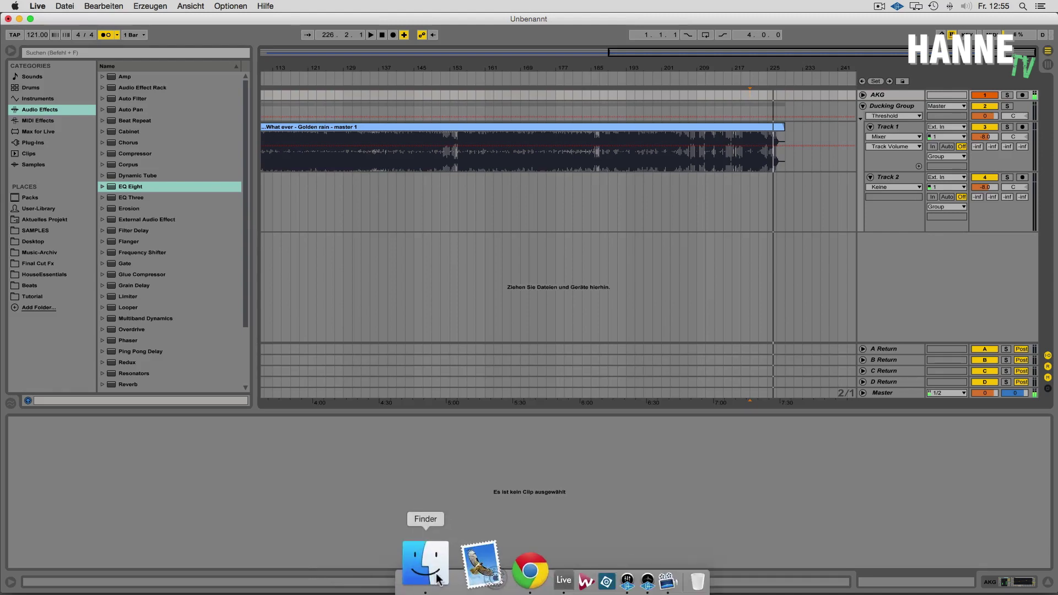
left_click(436, 579)
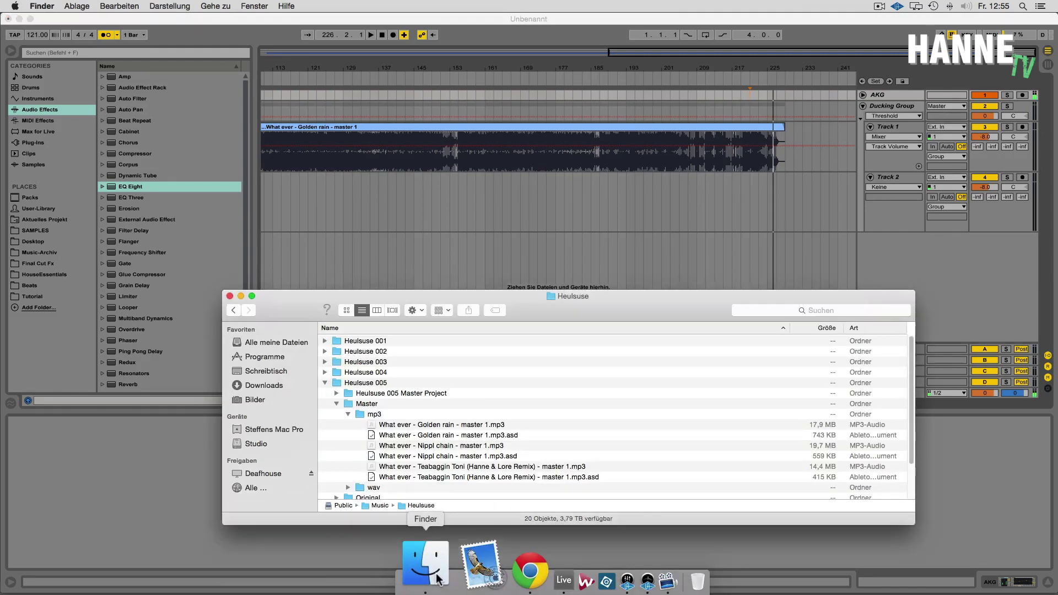
left_click(325, 383)
left_click(325, 413)
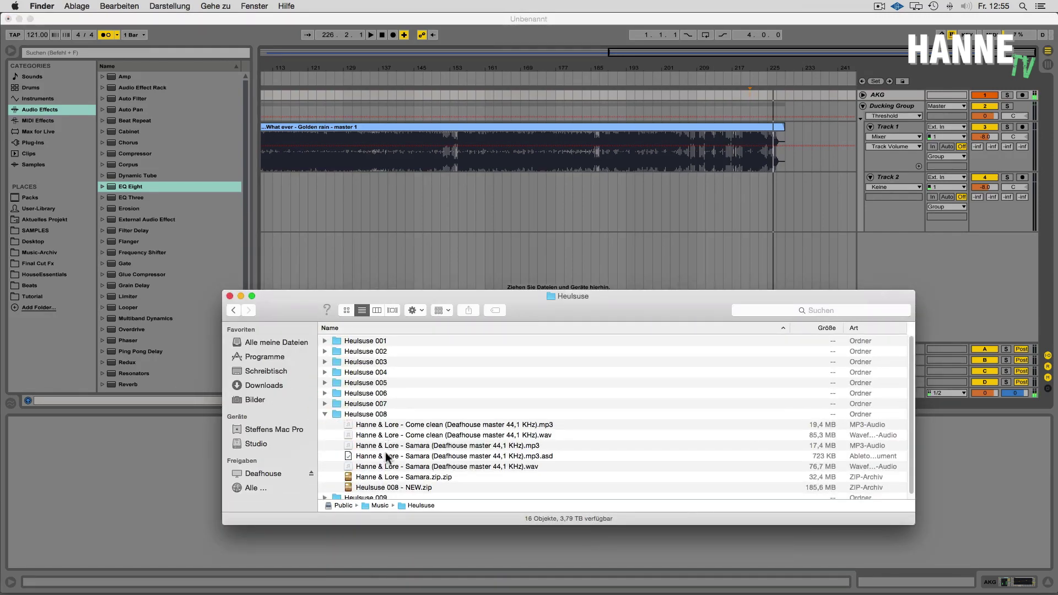
mouse_move(393, 450)
left_mouse_down()
mouse_move(496, 440)
mouse_move(701, 231)
mouse_move(697, 211)
mouse_move(679, 205)
left_mouse_up()
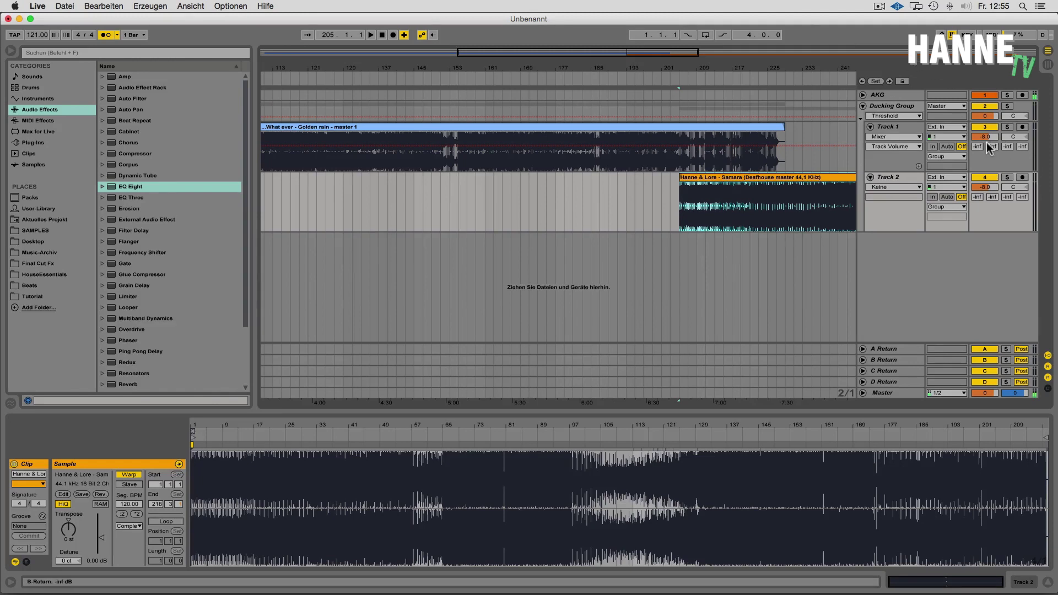
Step: Mute Track 1 in the Ducking Group
left_click(986, 127)
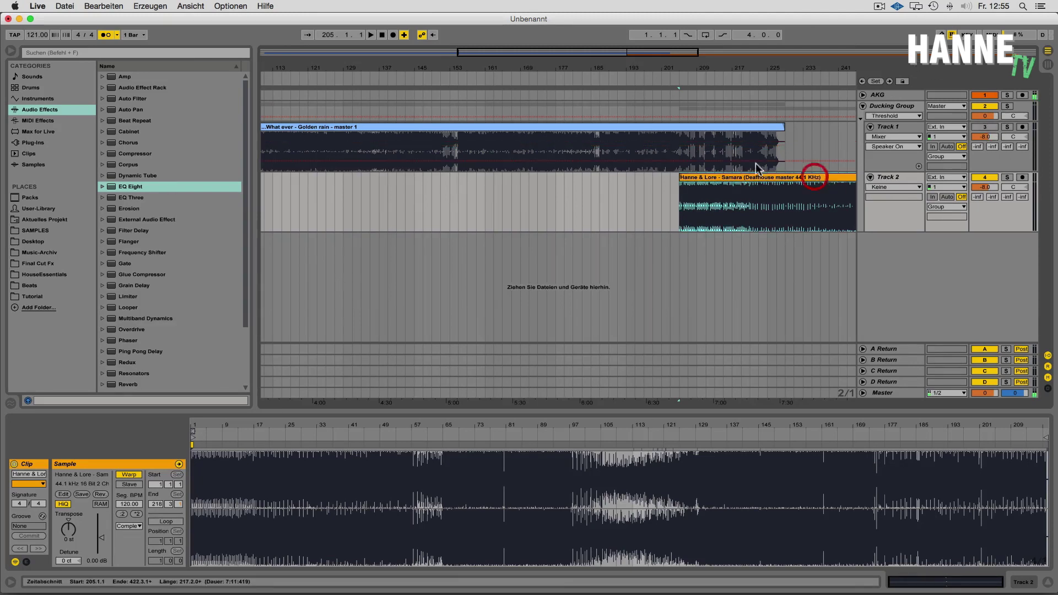
Step: Play the end of the Samara clip on Track 2 from about bar 419 to check its timing
key("space")
left_click_drag(764, 69, 418, 99)
left_click_drag(622, 69, 539, 74)
left_click_drag(819, 62, 451, 29)
left_click_drag(816, 69, 540, 135)
left_click(586, 206)
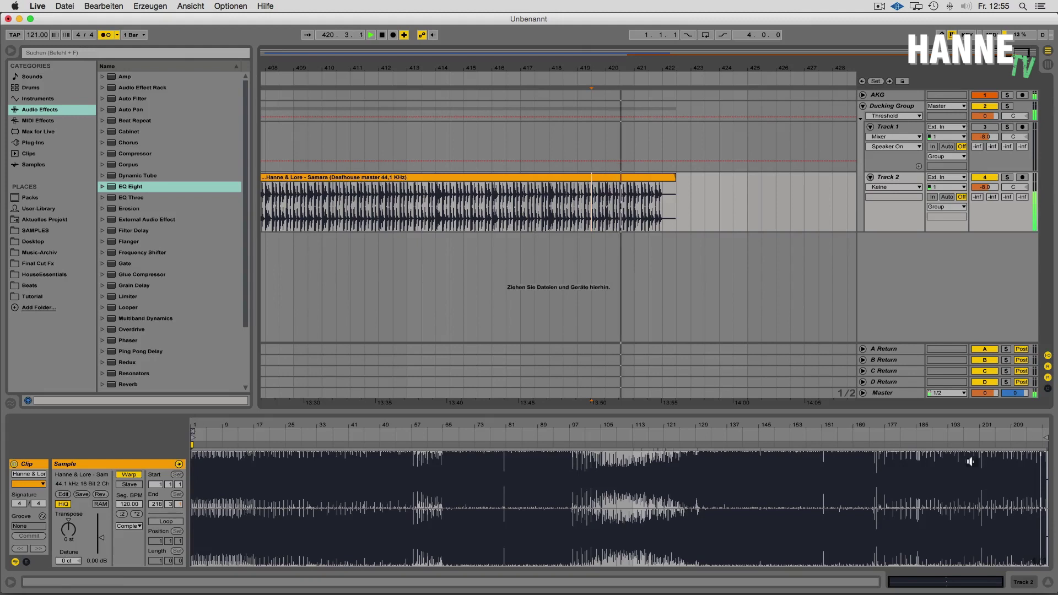
key("space")
Step: Add a warp marker on the Samara sample's transient at 215.2 and align it with that beat
left_click_drag(1042, 424, 1042, 592)
left_click_drag(936, 425, 937, 424)
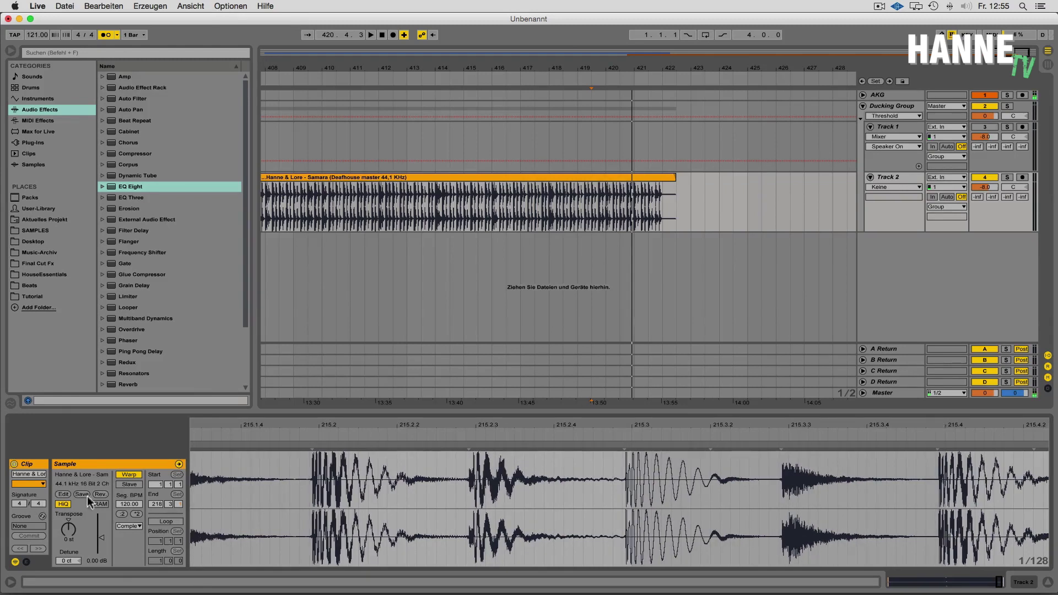
left_click_drag(306, 426, 428, 430)
left_click(407, 447)
left_click_drag(407, 447, 417, 448)
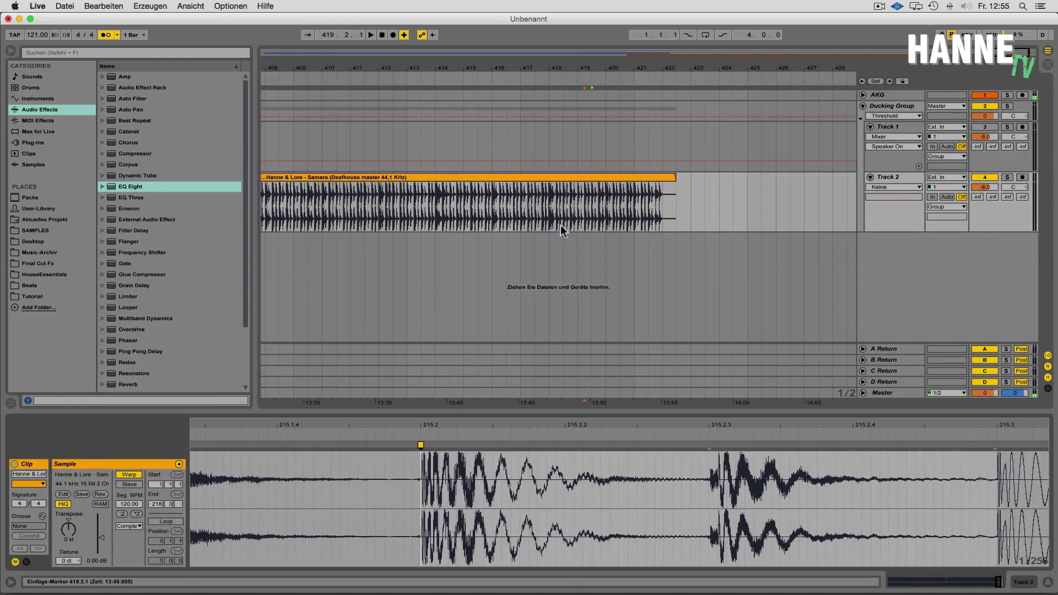
Step: Replay the end of the Samara clip from about bar 419 to check the aligned beats
left_click(579, 140)
key("space")
left_click(600, 177)
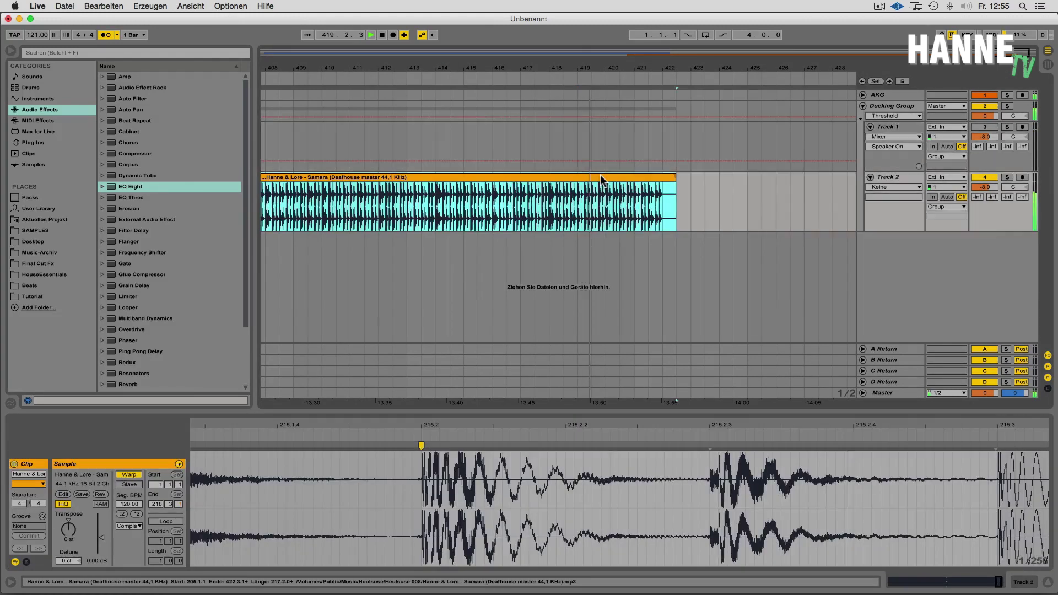
left_click_drag(780, 424, 780, 333)
key("space")
Step: Unmute Track 1 and play the Golden rain clip from bar 151, where the late break starts
left_click_drag(696, 66, 695, 11)
left_click_drag(349, 67, 349, 95)
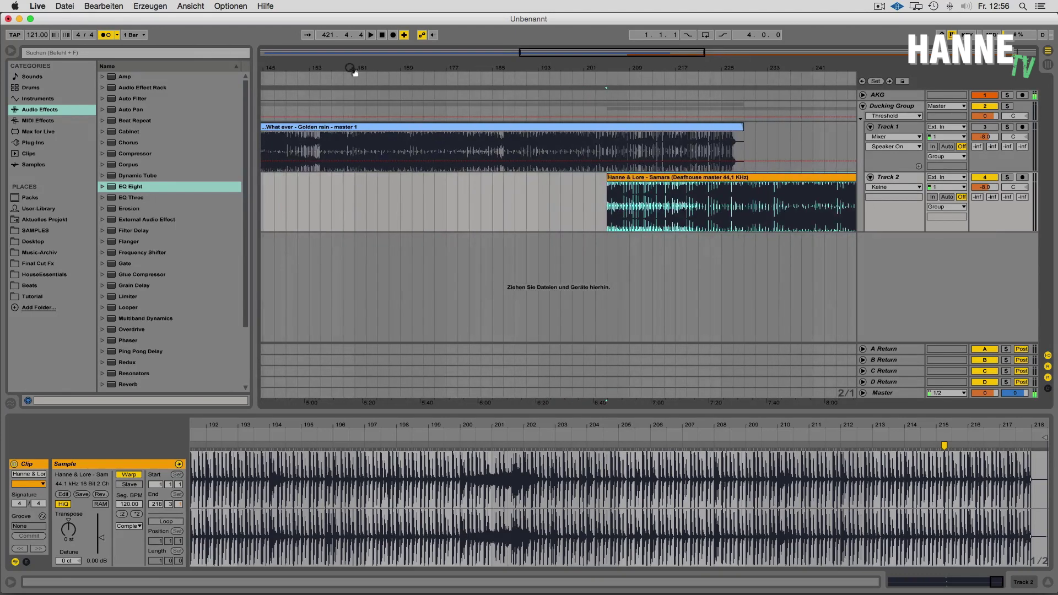
left_click_drag(393, 70, 505, 69)
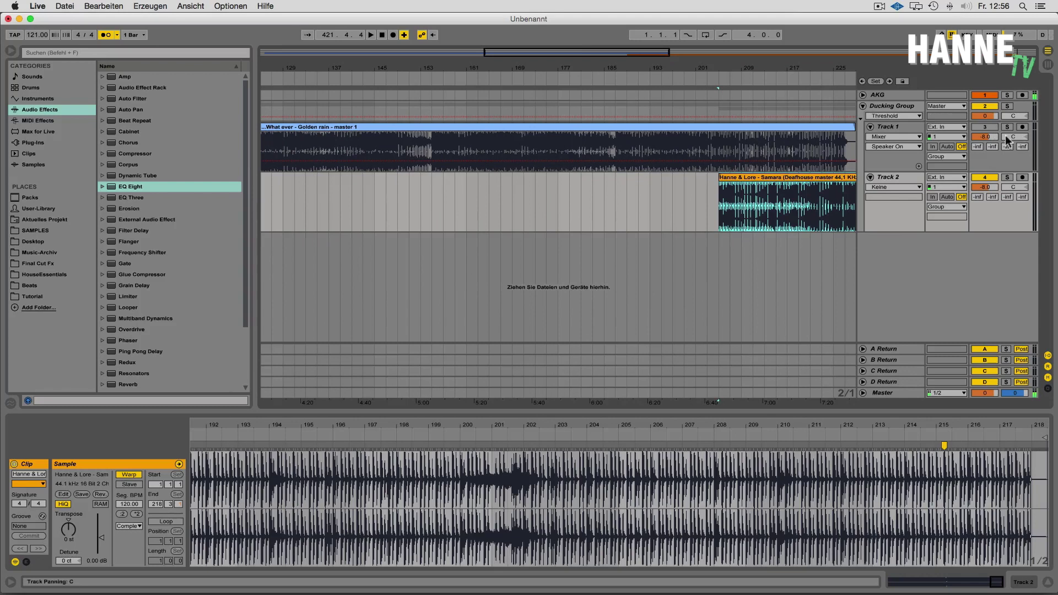
left_click_drag(573, 68, 573, 57)
left_click_drag(495, 69, 494, 83)
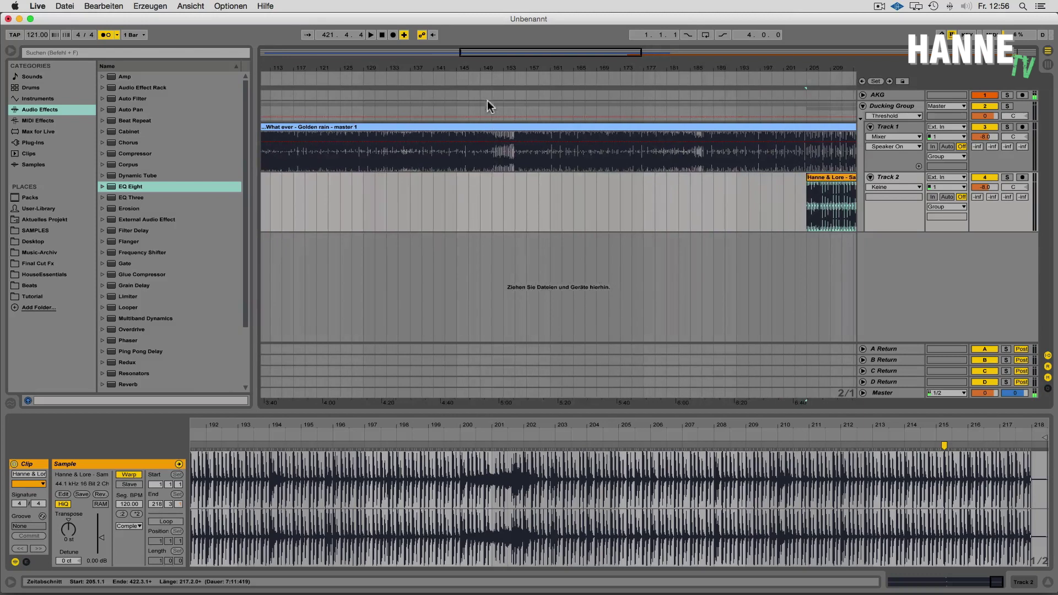
left_click(491, 197)
key("space")
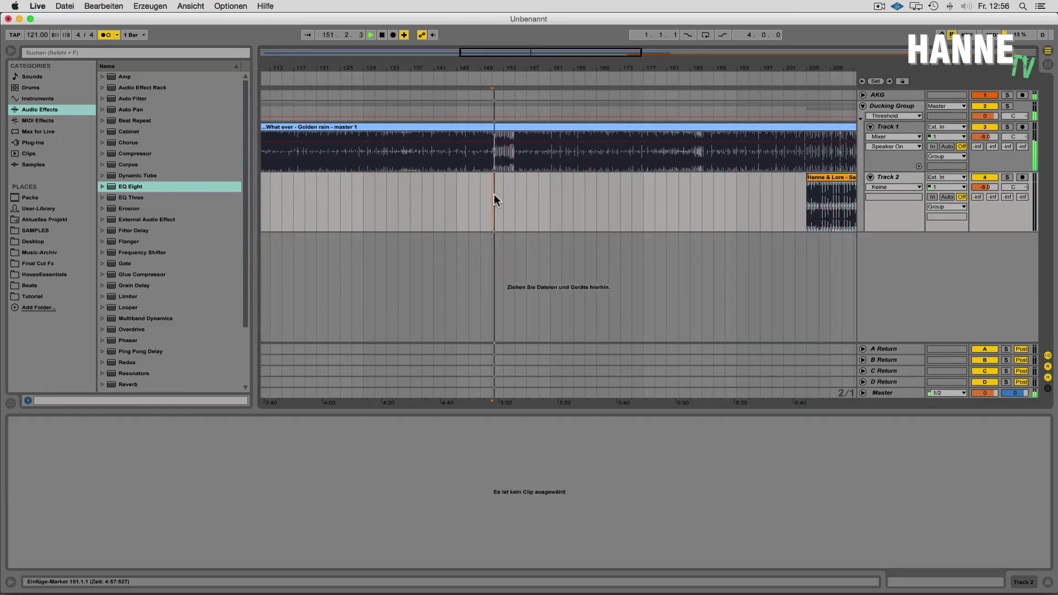
Step: Set the insert marker to bar 155, at the end of the Golden rain break, and play from there
left_click_drag(534, 65, 535, 70)
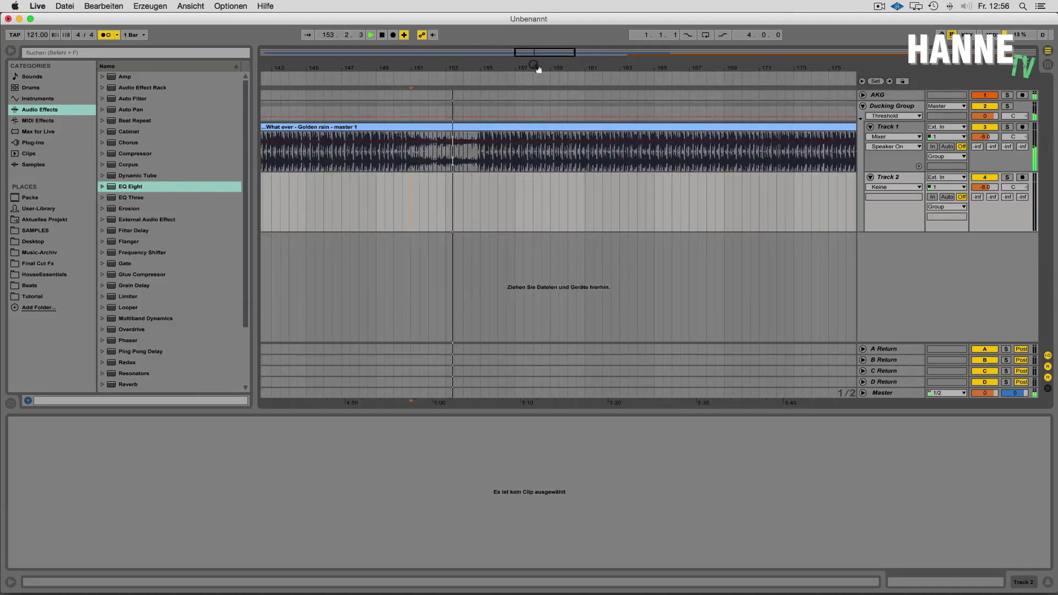
left_click(481, 180)
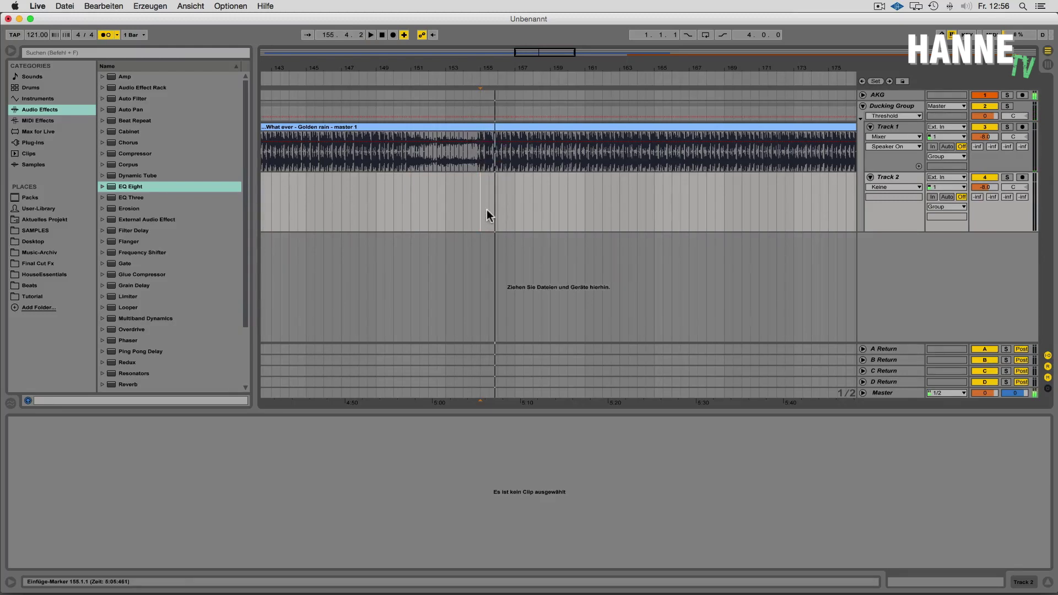
key("space")
key("space")
Step: Create a locator at bar 155 in the arrangement
left_click_drag(482, 68, 481, 110)
right_click(478, 176)
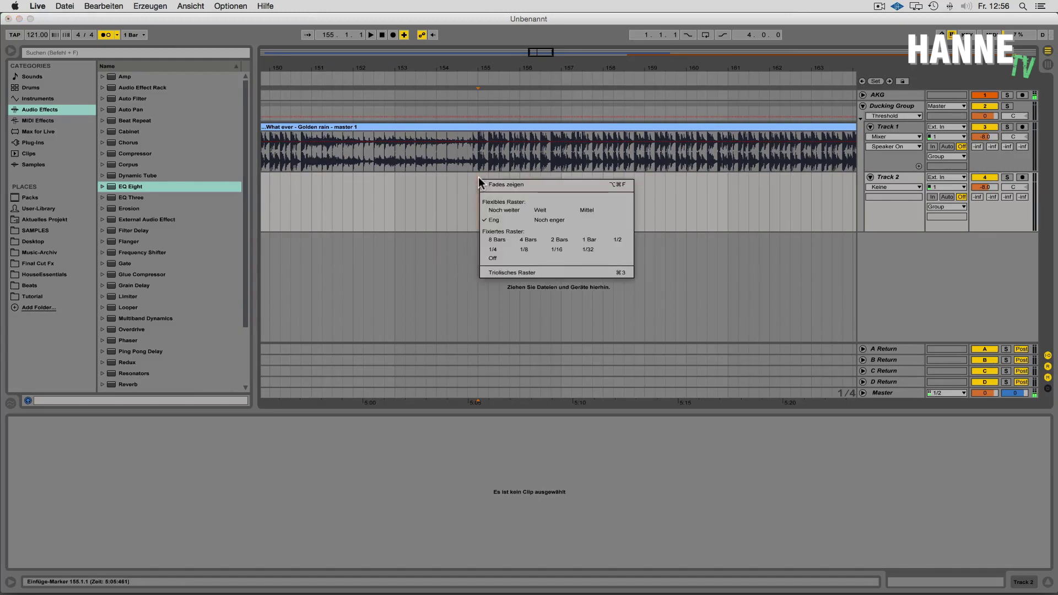
right_click(477, 75)
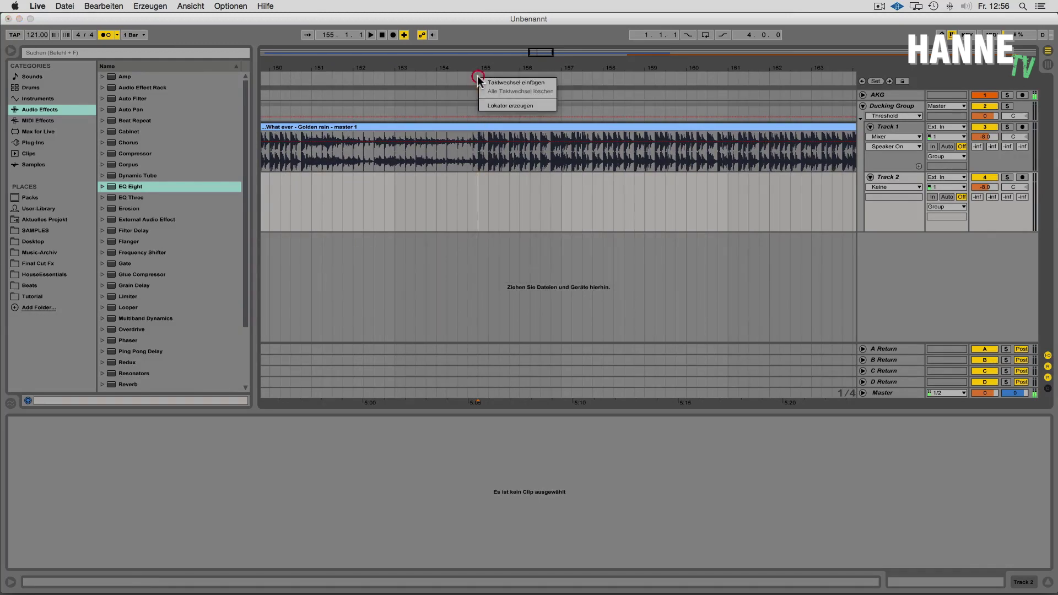
left_click(489, 108)
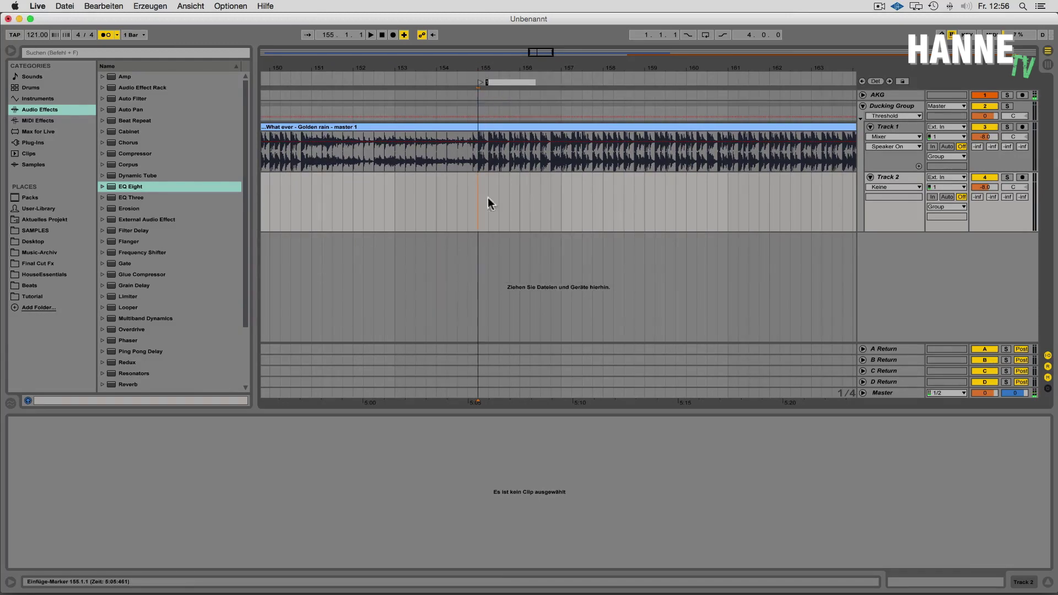
Step: Move the Samara clip on Track 2 so that it starts at the locator at bar 155
left_click_drag(503, 68, 503, 13)
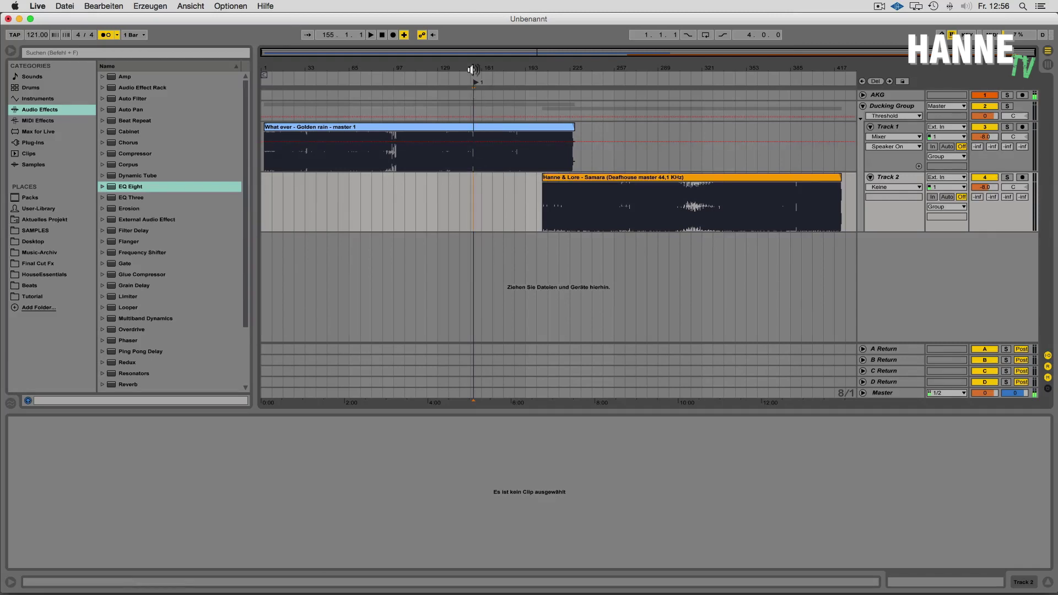
left_click_drag(473, 68, 438, 128)
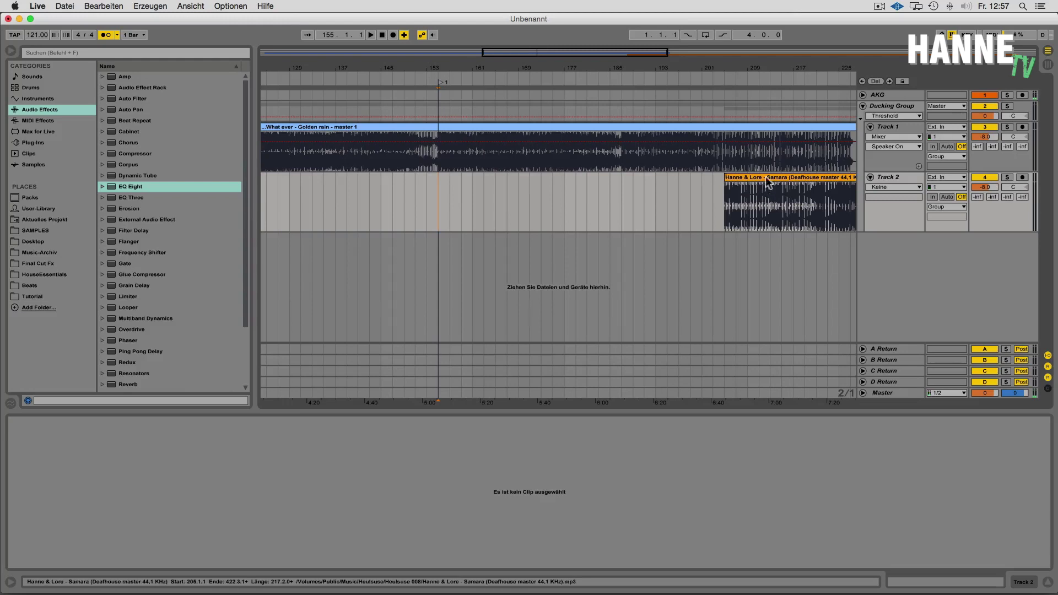
left_click_drag(768, 179, 480, 183)
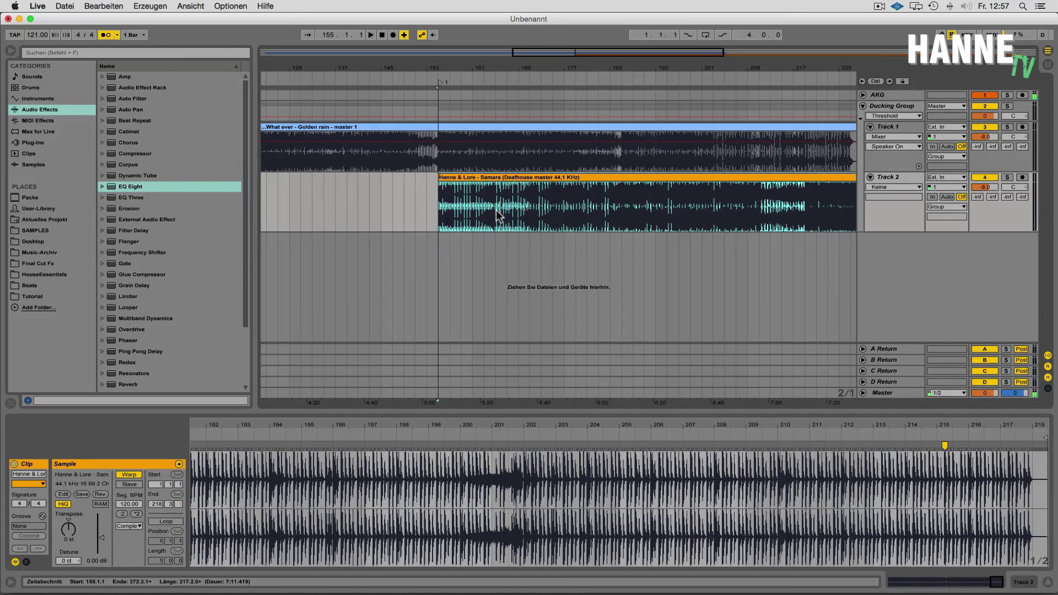
Step: Play the transition from bar 151 to hear how both songs run together
left_click_drag(440, 69, 439, 144)
left_click_drag(479, 68, 468, 119)
left_click(410, 179)
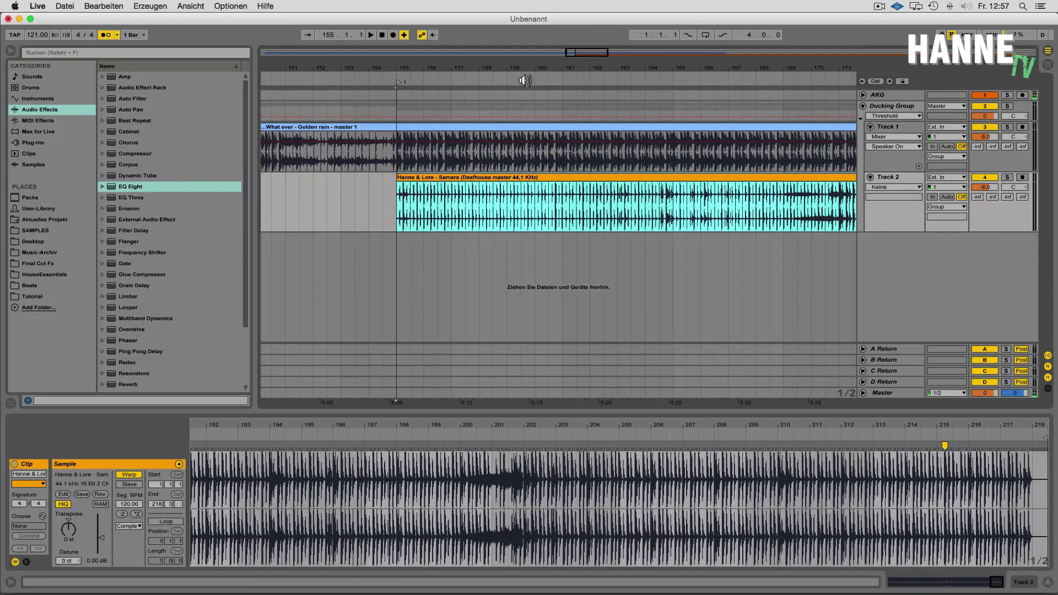
left_click_drag(548, 73, 548, 55)
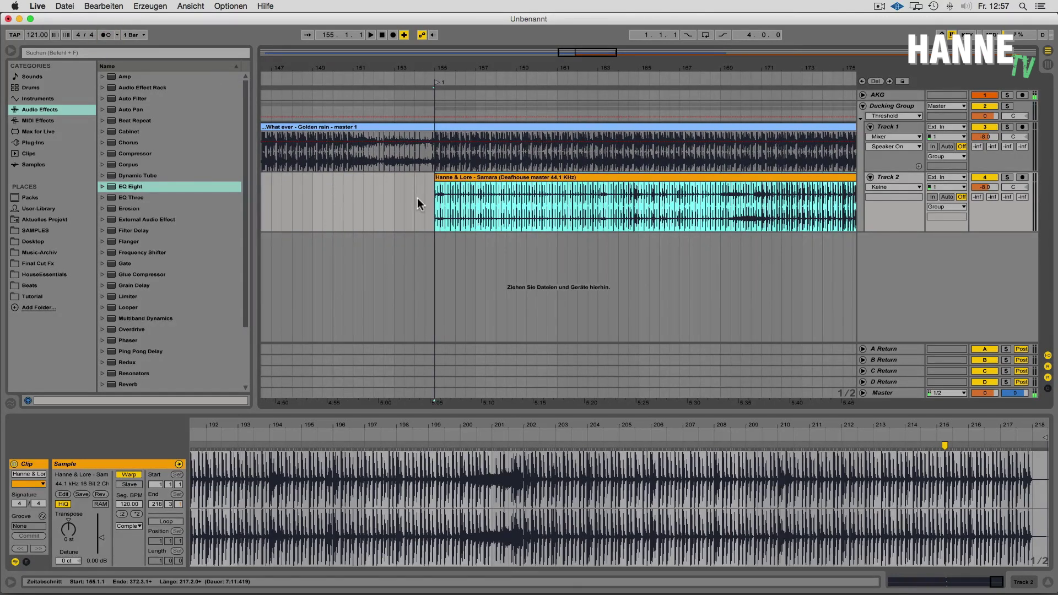
left_click_drag(553, 72, 557, 72)
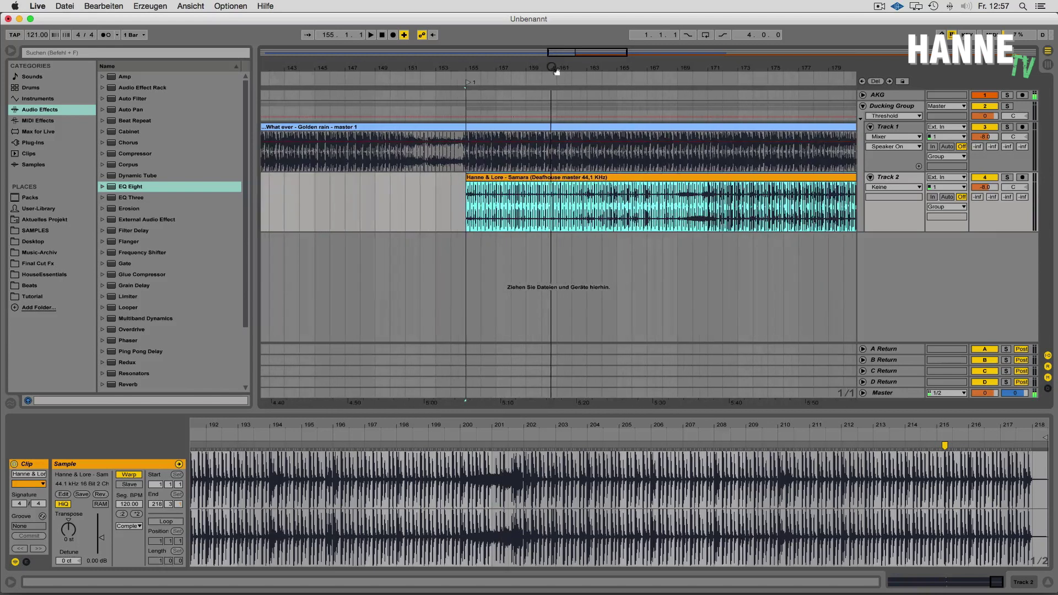
left_click(396, 210)
left_click(410, 207)
key("space")
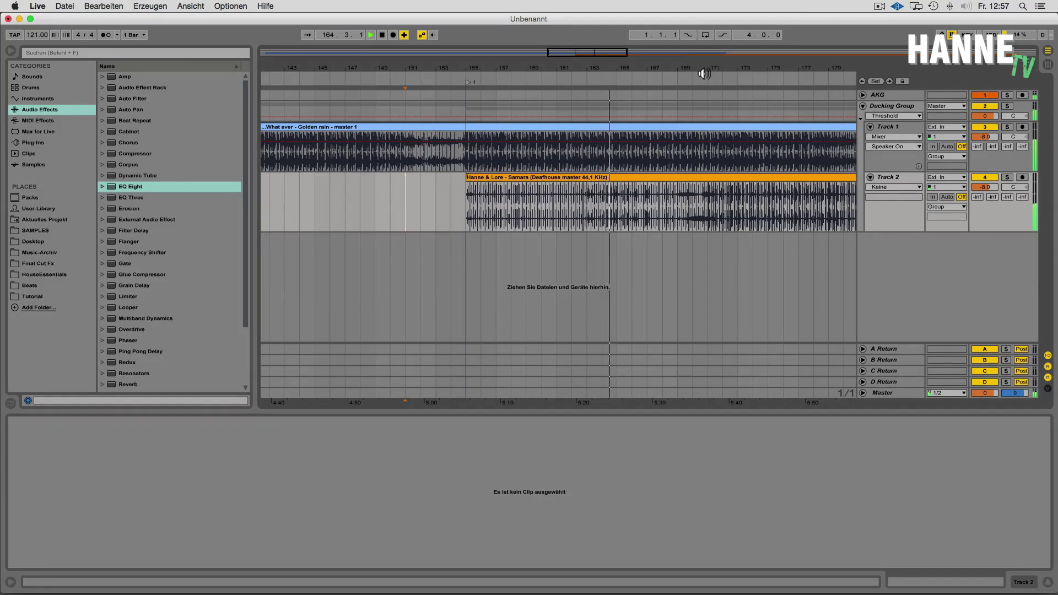
mouse_move(714, 69)
left_mouse_down()
mouse_move(643, 78)
mouse_move(645, 100)
left_mouse_up()
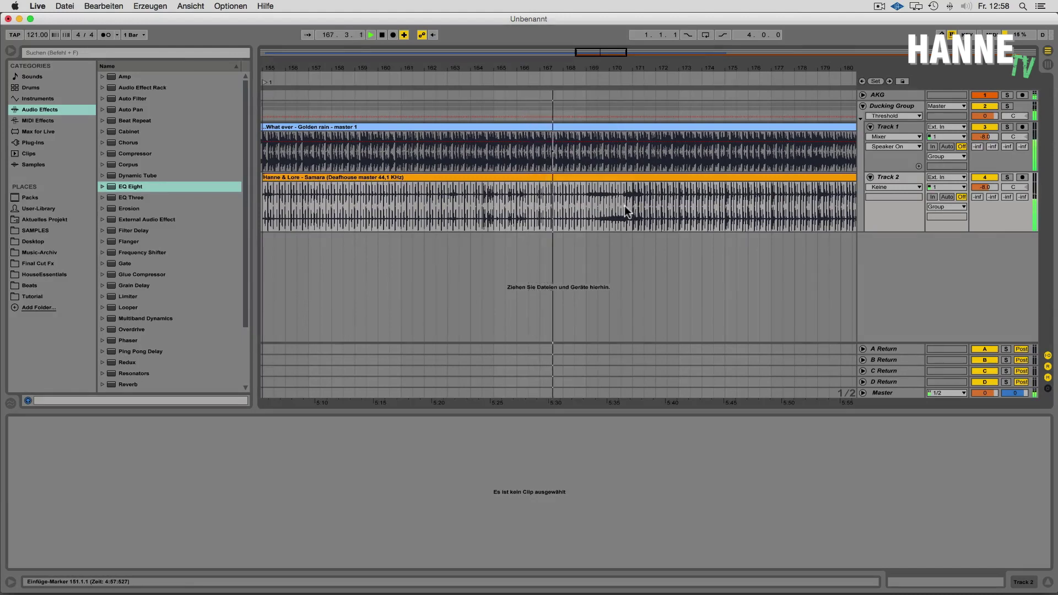
Step: Listen to Samara alone with Track 1 muted, stop playback and turn Track 1 back on
left_click(988, 128)
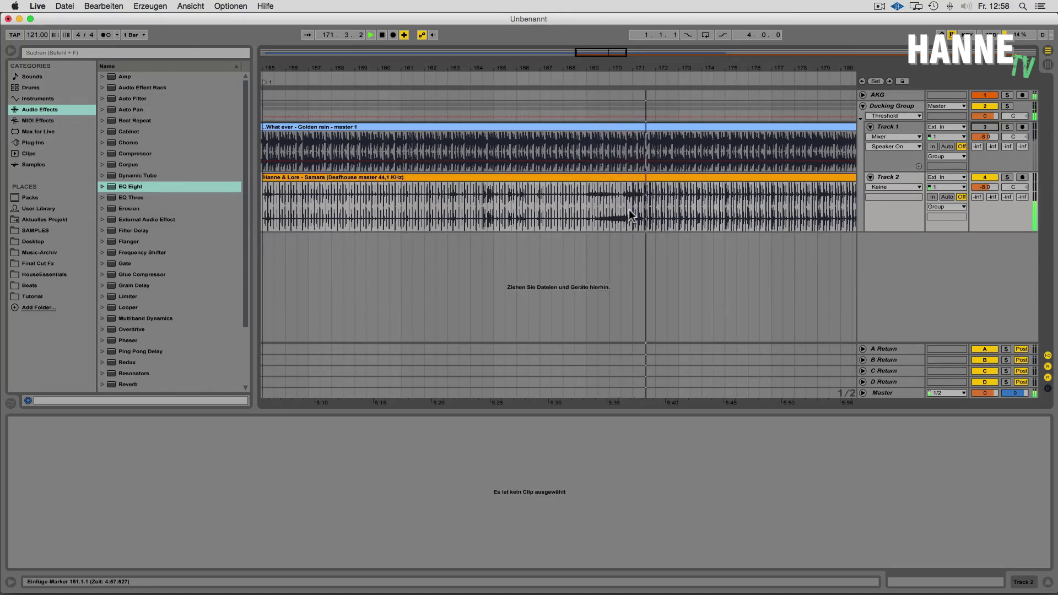
key("space")
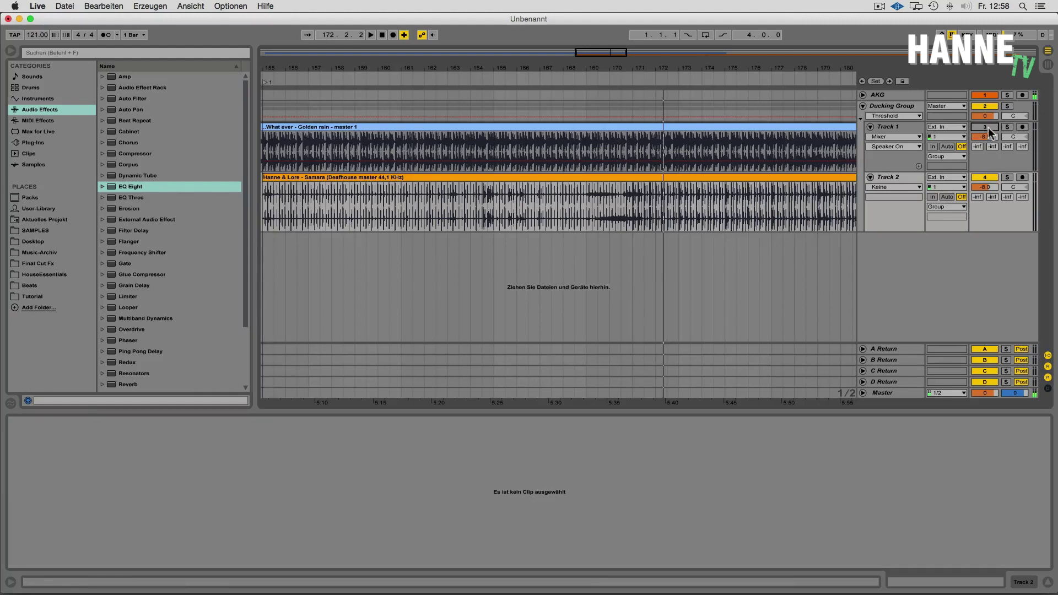
left_click_drag(743, 72, 742, 47)
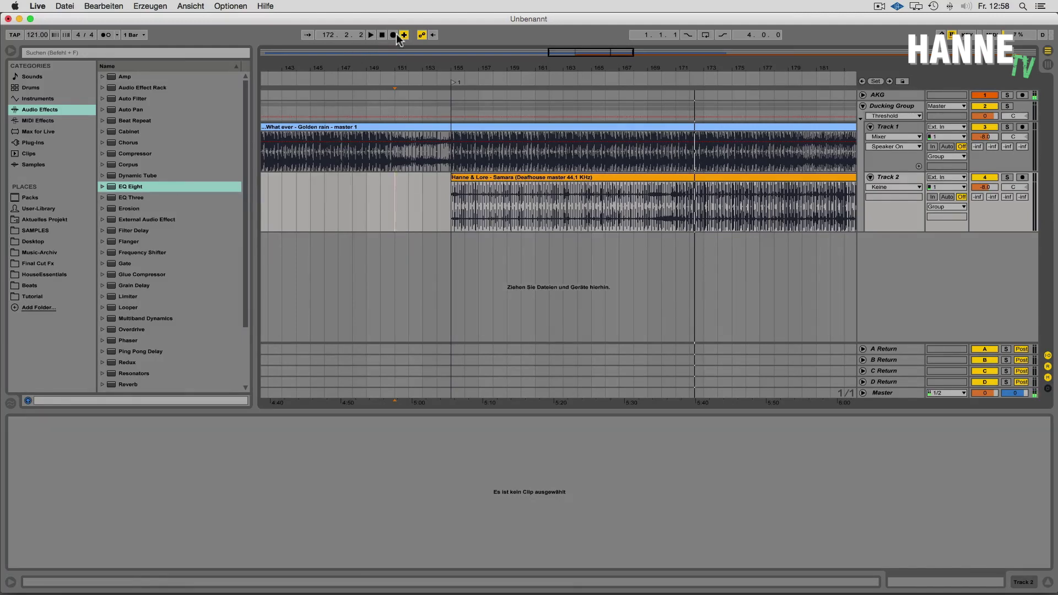
Step: Record volume automation from bar 153: drop Track 2 to -inf dB, fade it in from about bar 155, and fade Track 1 down to about -20 dB
left_click(417, 206)
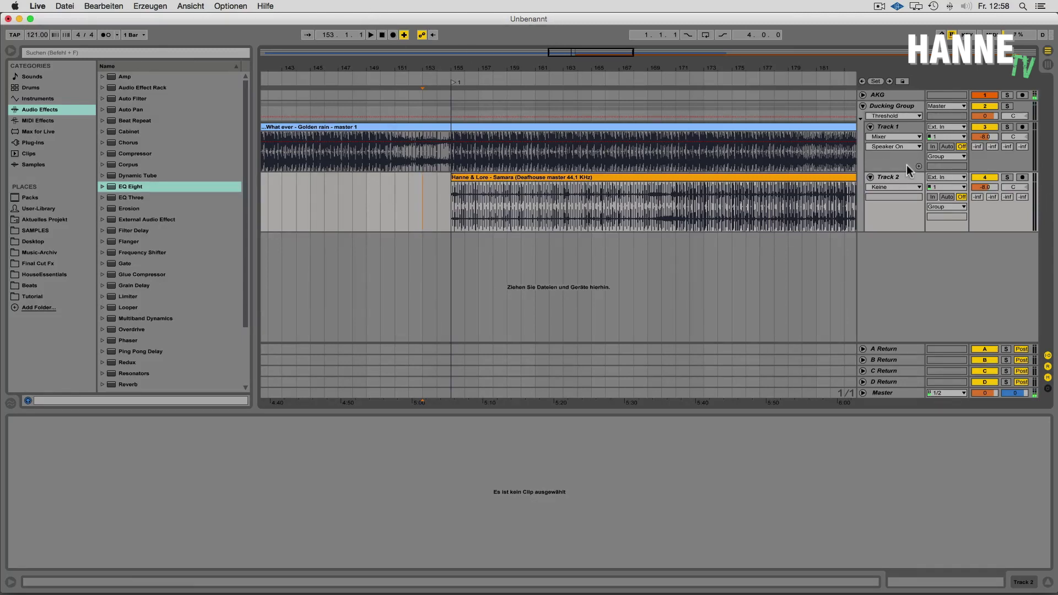
left_click(393, 36)
left_click_drag(991, 188, 990, 245)
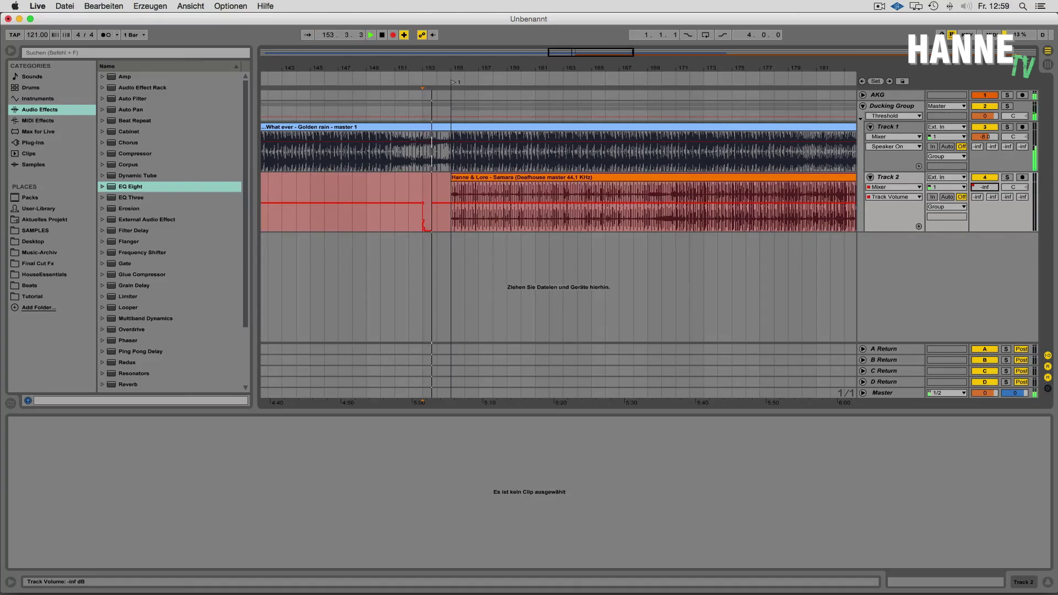
mouse_move(990, 188)
left_mouse_down()
mouse_move(995, 138)
mouse_move(995, 178)
left_mouse_up()
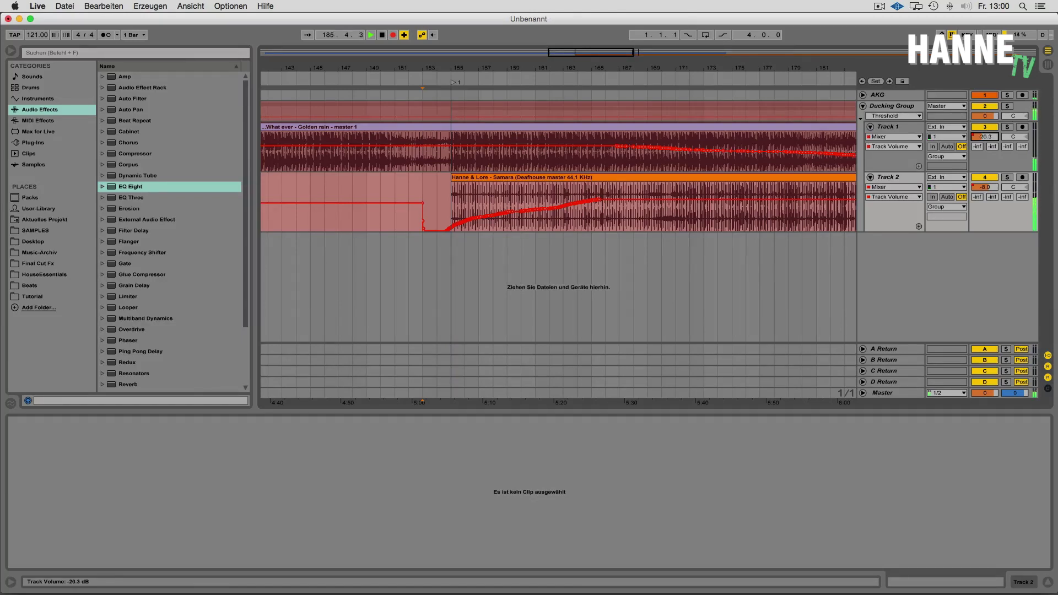
left_click_drag(993, 135, 994, 134)
key("space")
Step: Examine the recorded volume automation curves on Track 1 and Track 2 around the transition
left_click_drag(742, 68, 652, 69)
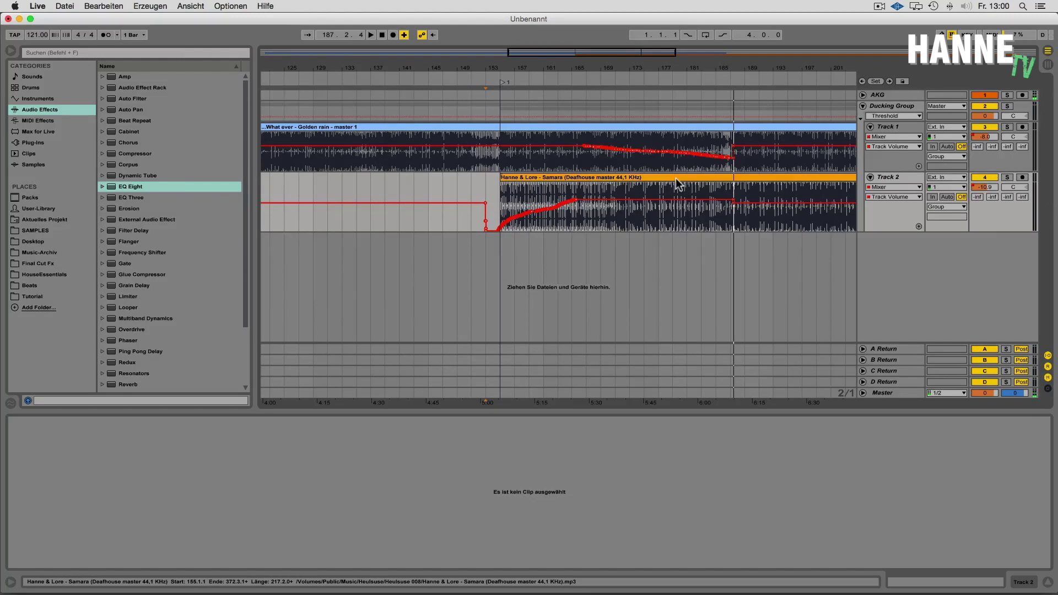
left_click_drag(516, 72, 502, 189)
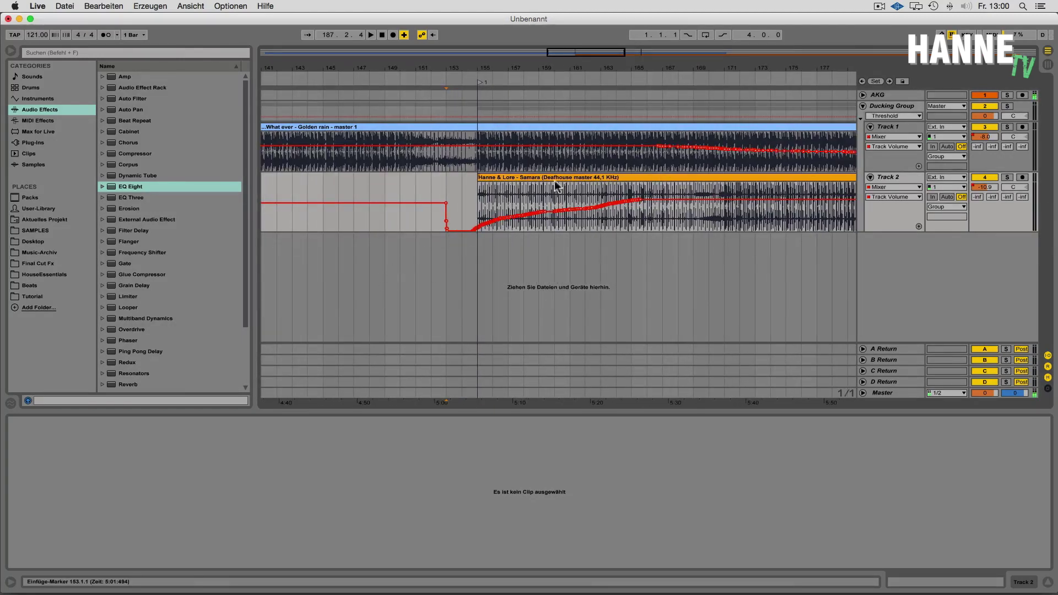
left_click_drag(570, 71, 562, 190)
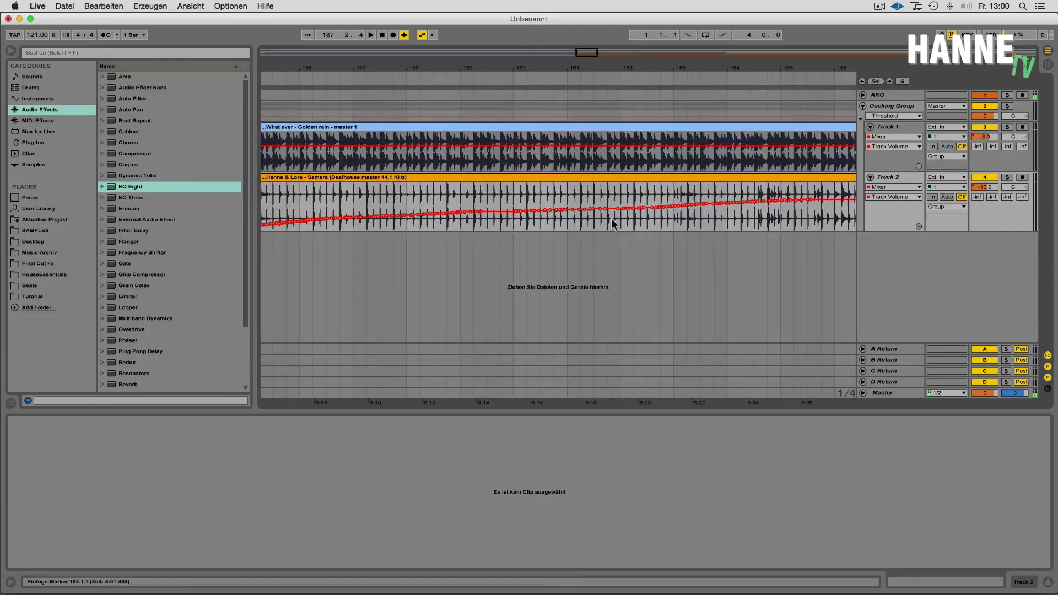
left_click_drag(767, 71, 639, 27)
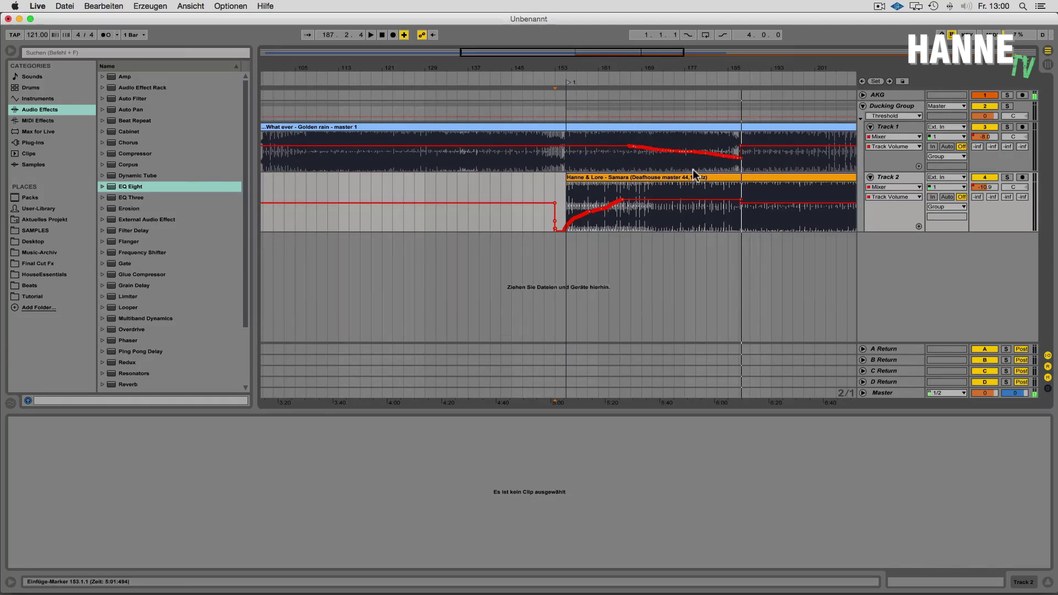
Step: Add the EQ Eight audio effect to Track 1
left_click(891, 160)
left_click(888, 223)
left_click(889, 164)
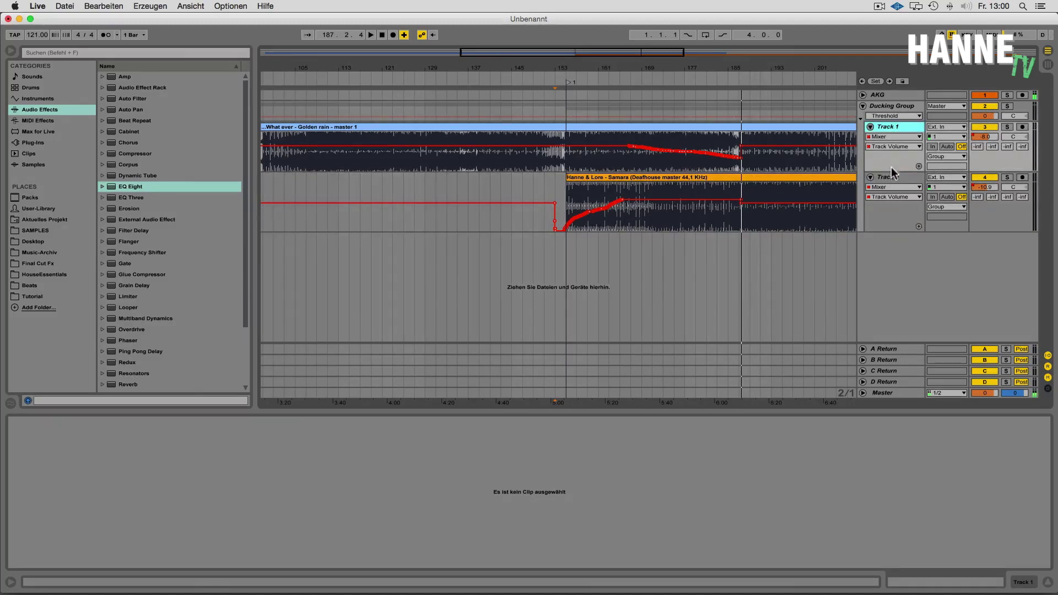
left_click_drag(605, 71, 533, 72)
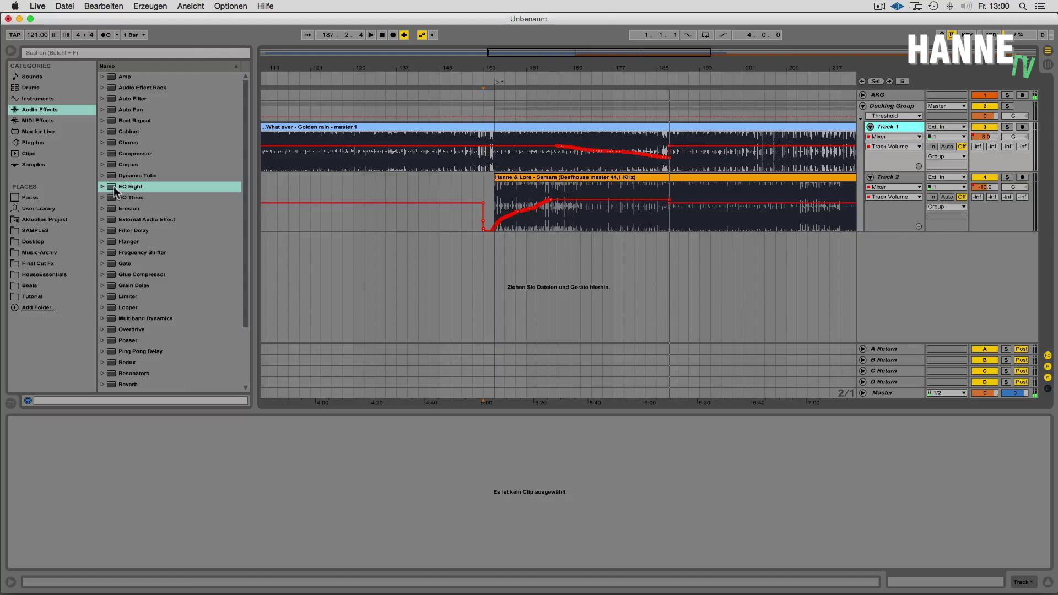
left_click_drag(113, 189, 444, 187)
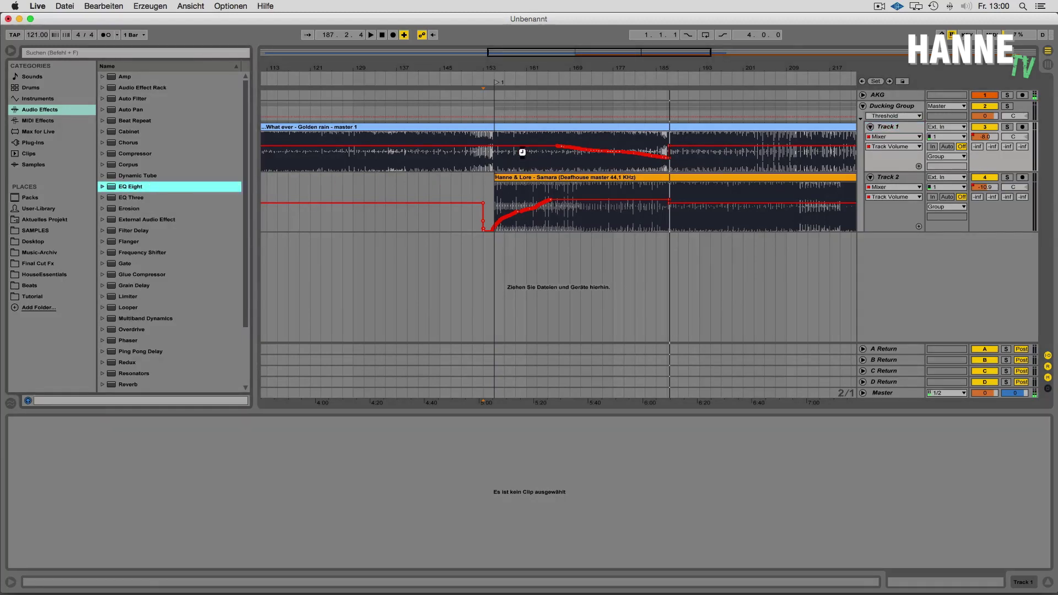
left_click_drag(521, 152, 525, 156)
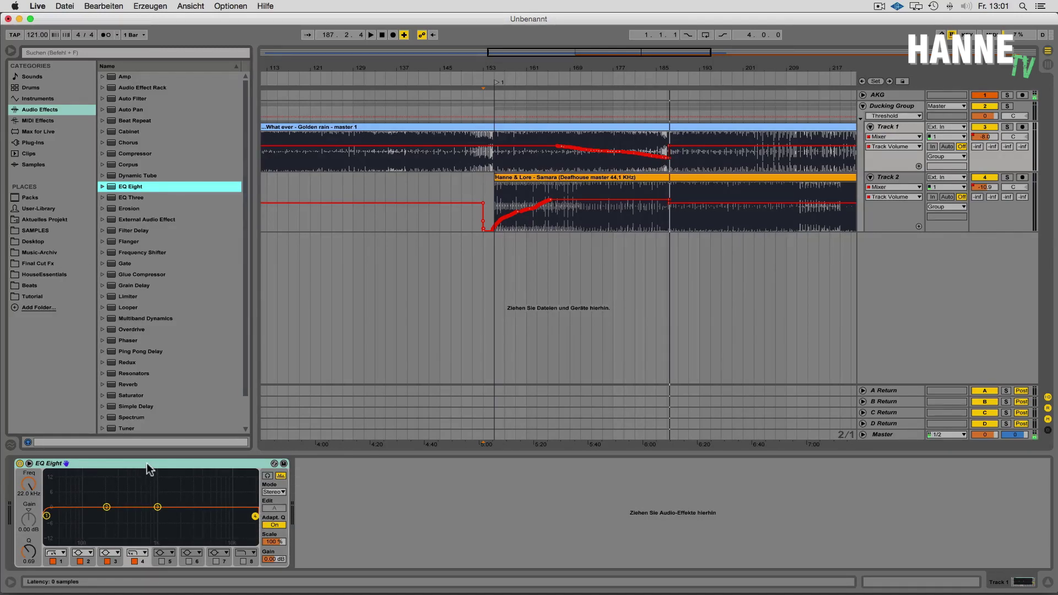
right_click(183, 461)
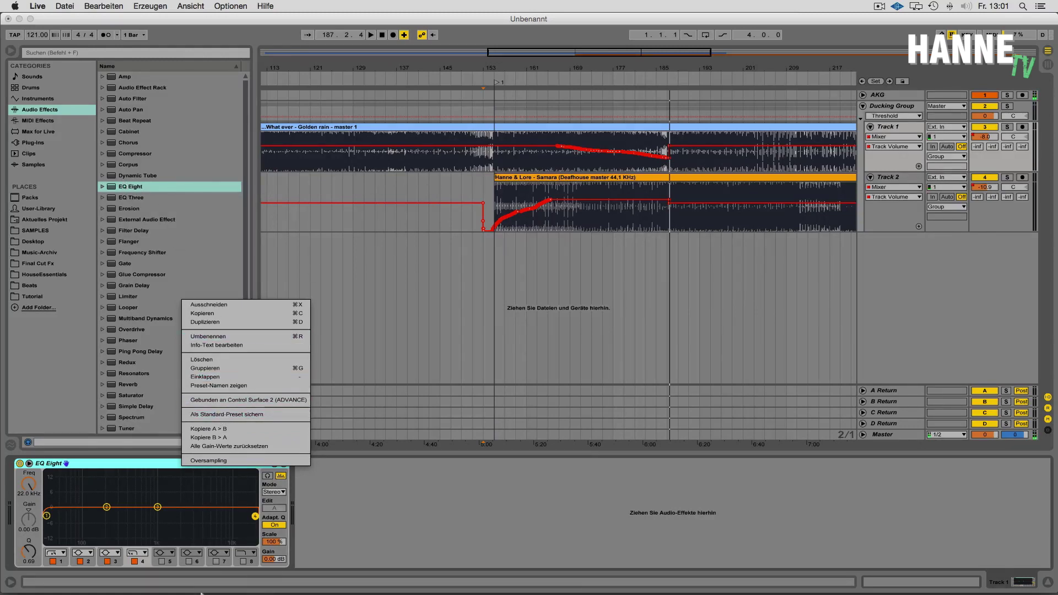
left_click(113, 475)
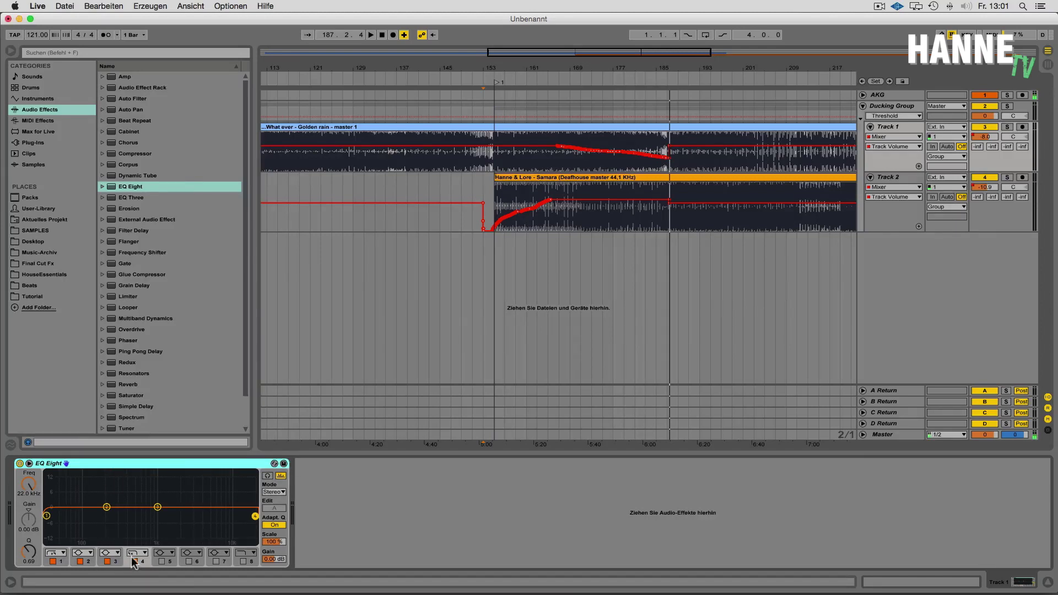
left_click(47, 555)
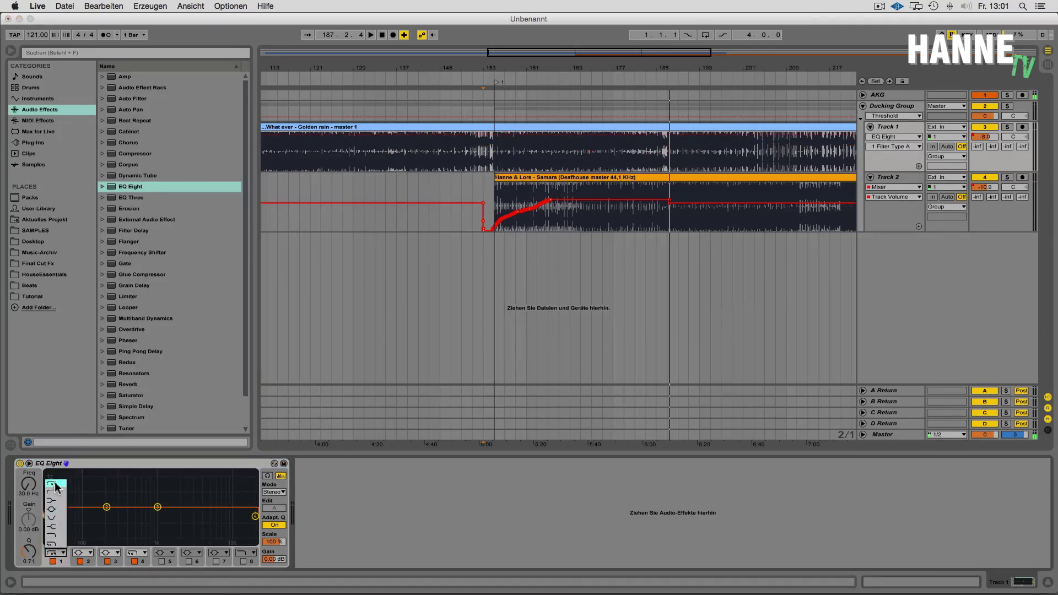
left_click(81, 465)
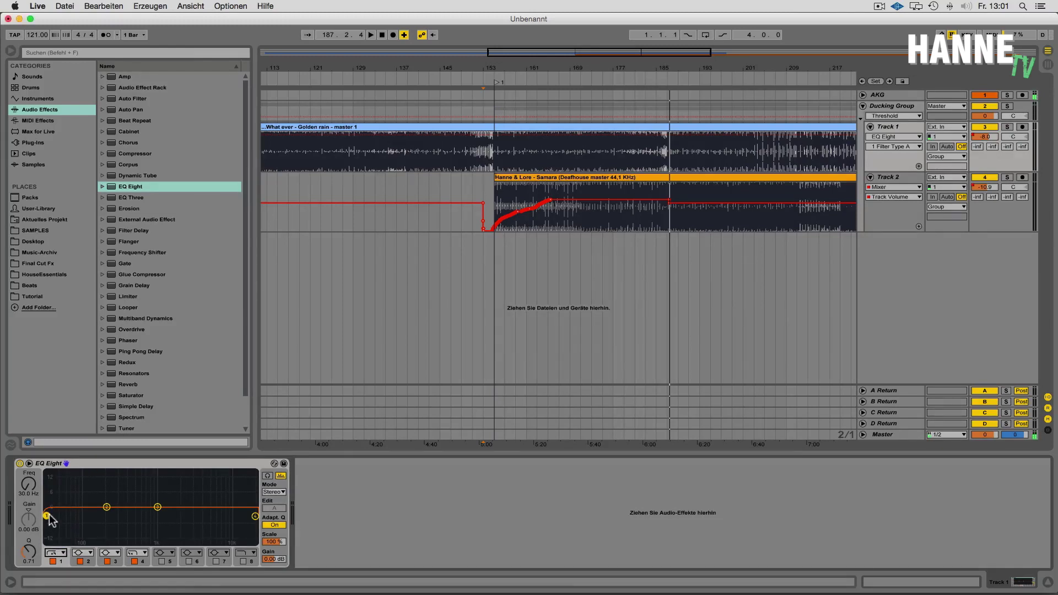
Step: Add the EQ Eight audio effect to Track 2
left_click(138, 464)
left_click_drag(126, 187, 582, 216)
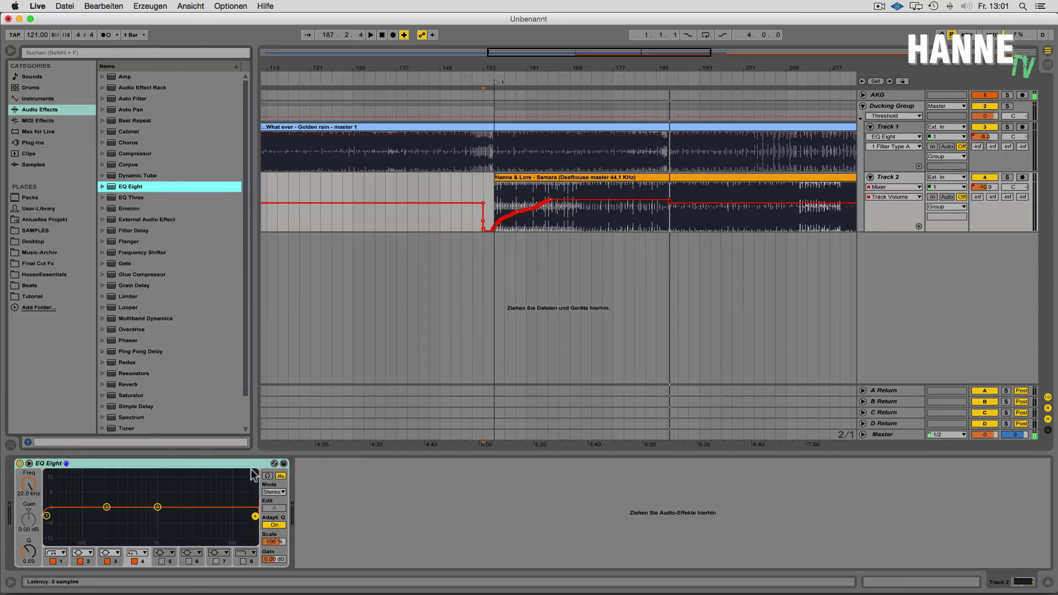
right_click(881, 220)
left_click(924, 270)
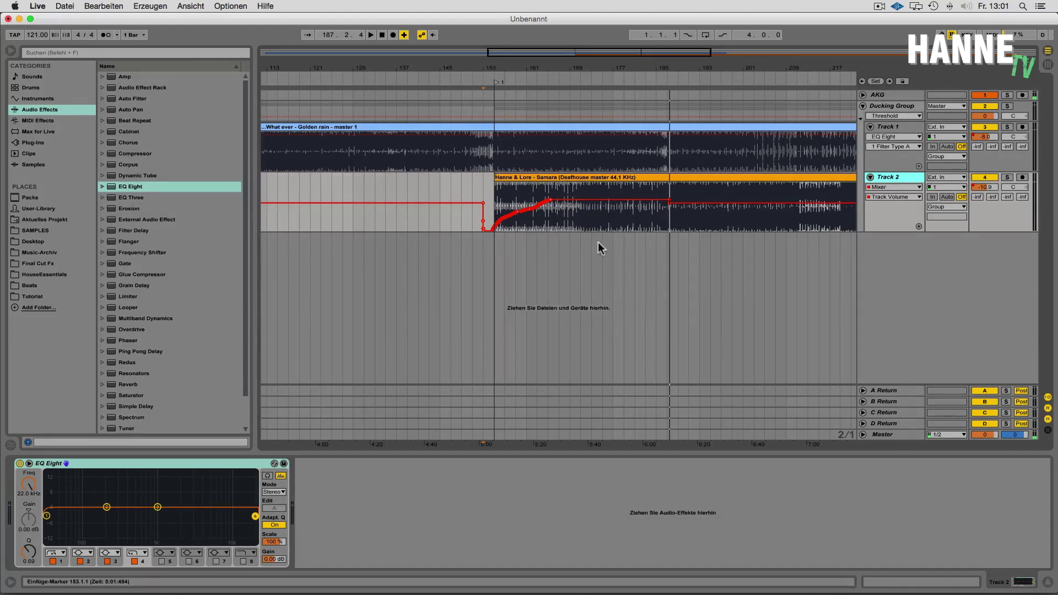
Step: Raise the band 1 low cut of Track 2's EQ Eight to about 388 Hz with a gentle slope
left_click(460, 188)
left_click(521, 181)
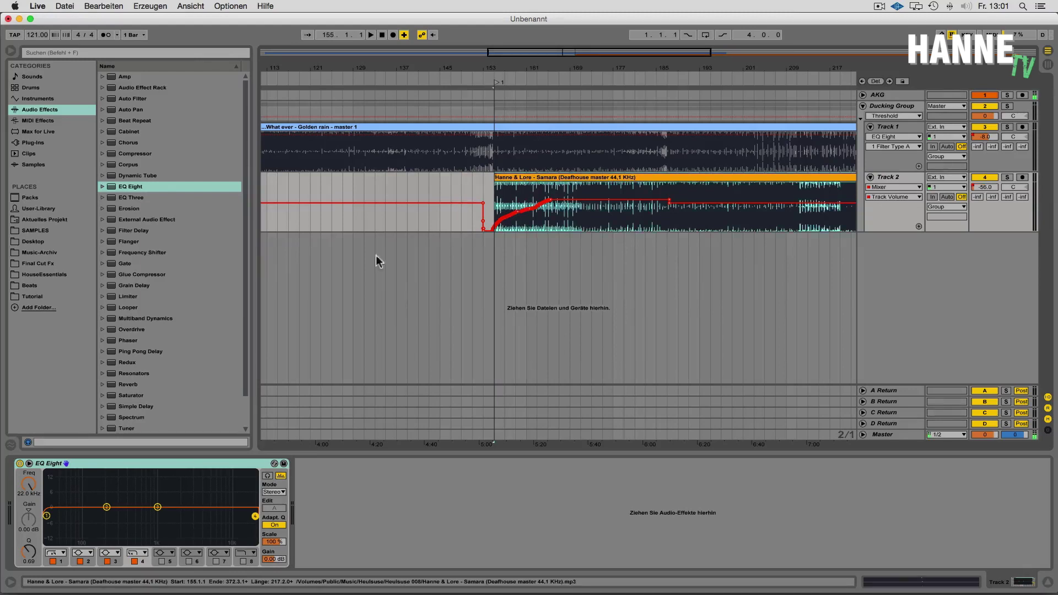
left_click_drag(46, 515, 114, 527)
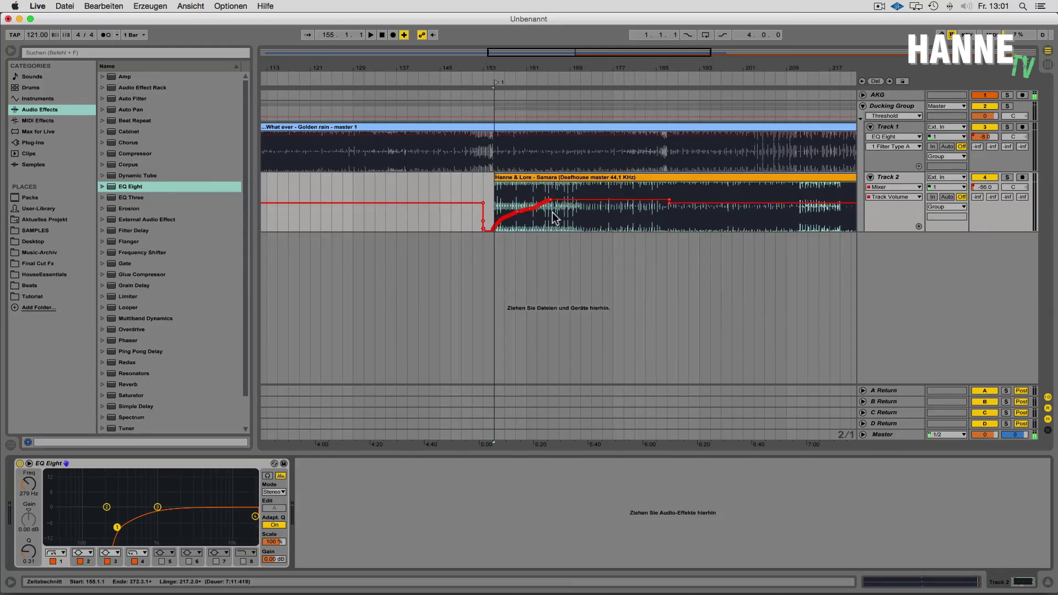
left_click_drag(114, 530, 129, 530)
left_click(470, 183)
left_click(914, 165)
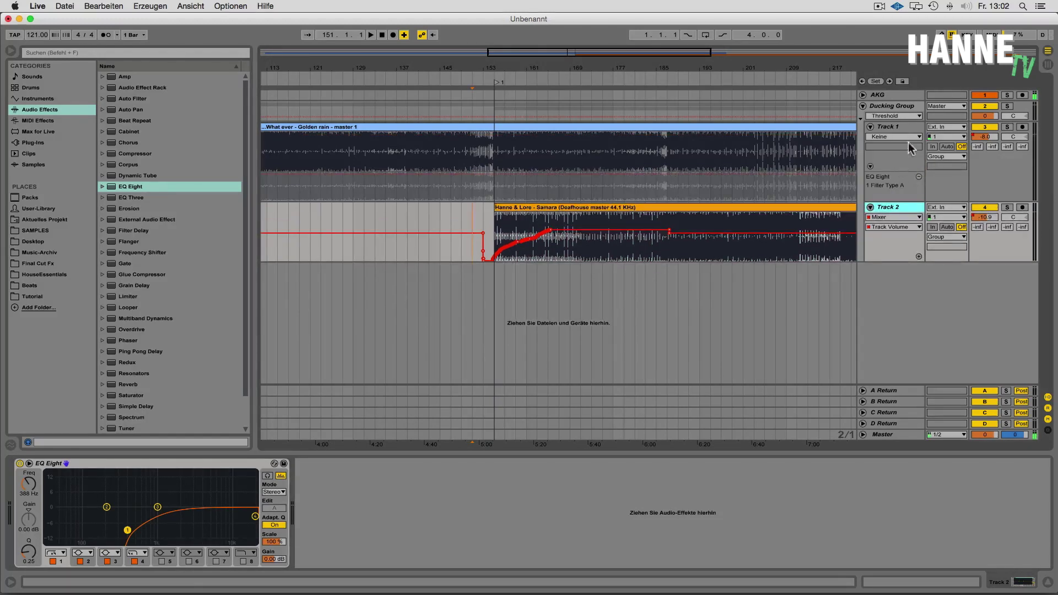
left_click(870, 167)
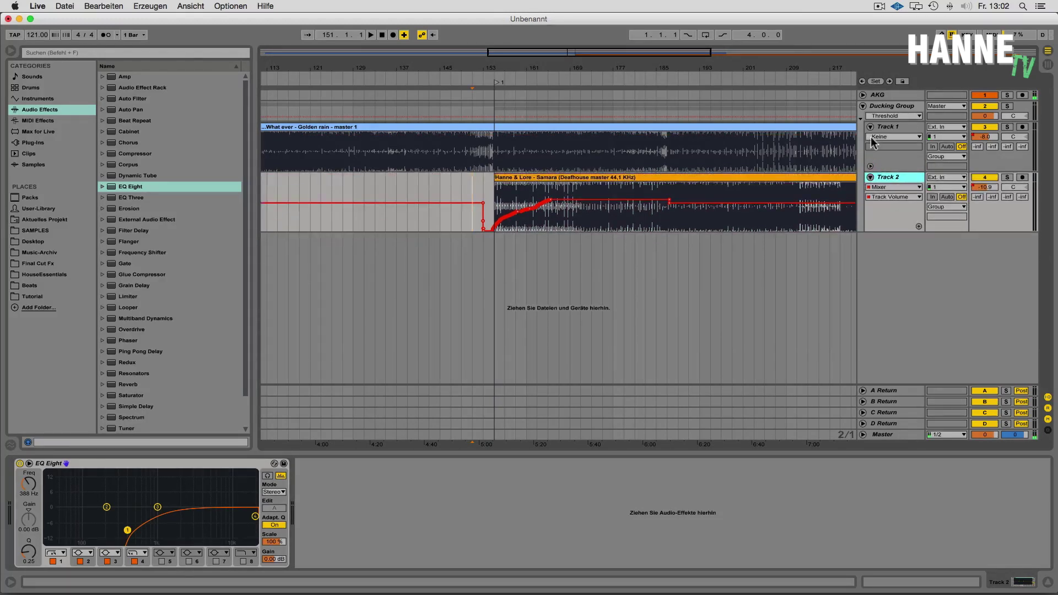
Step: Reduce the heights of Track 1 and Track 2 in the arrangement
left_click_drag(894, 172, 894, 162)
left_click(895, 131)
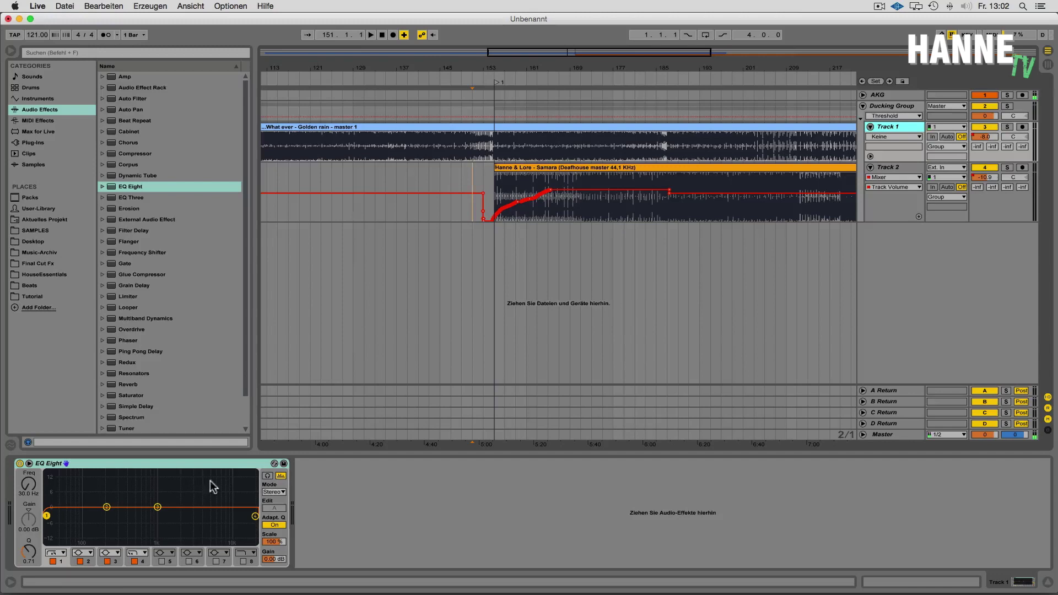
left_click_drag(877, 216, 877, 201)
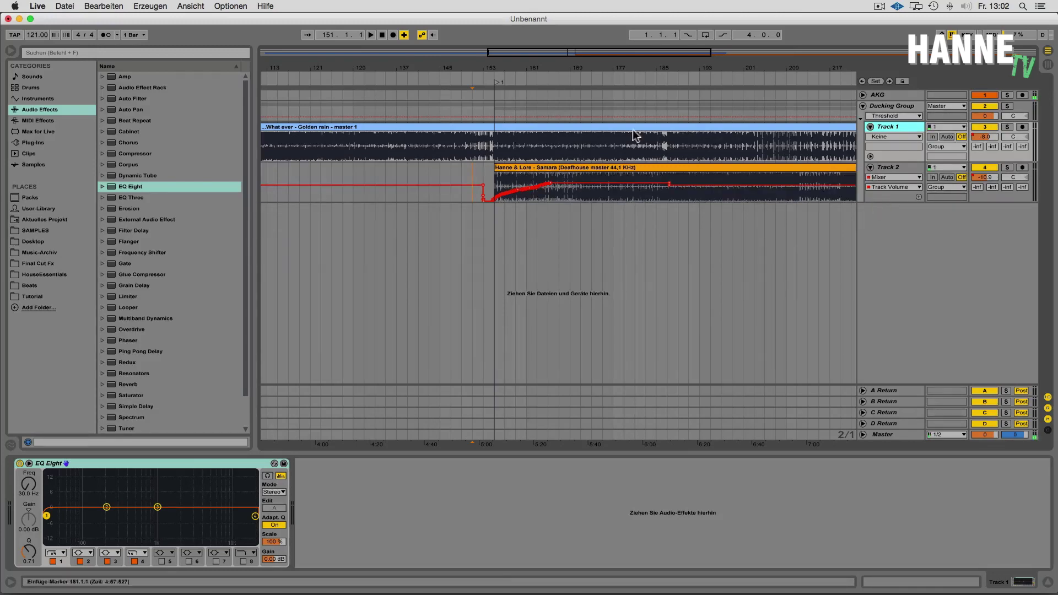
Step: Record EQ Eight automation from bar 151: lower Track 2's band 1 low cut to 30 Hz, and raise Track 1's to about 279 Hz
left_click(472, 169)
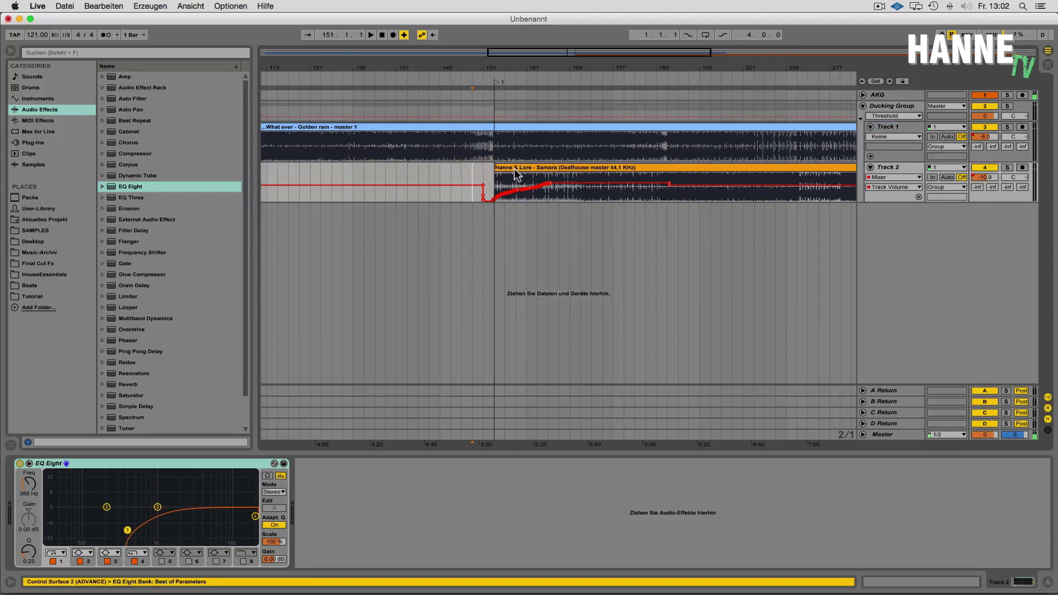
left_click(371, 36)
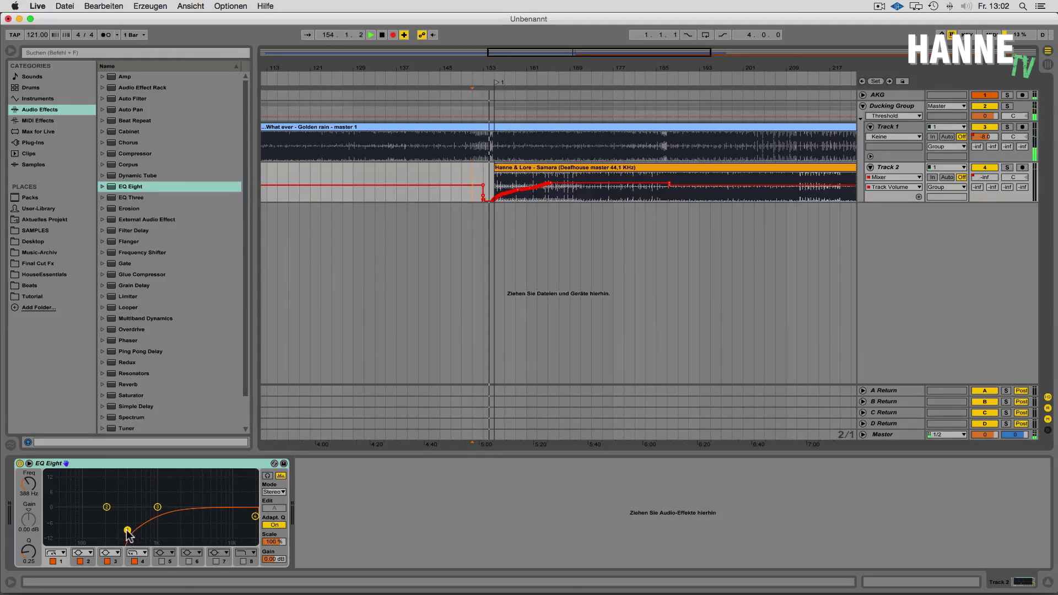
left_click_drag(127, 530, 46, 515)
left_click(915, 157)
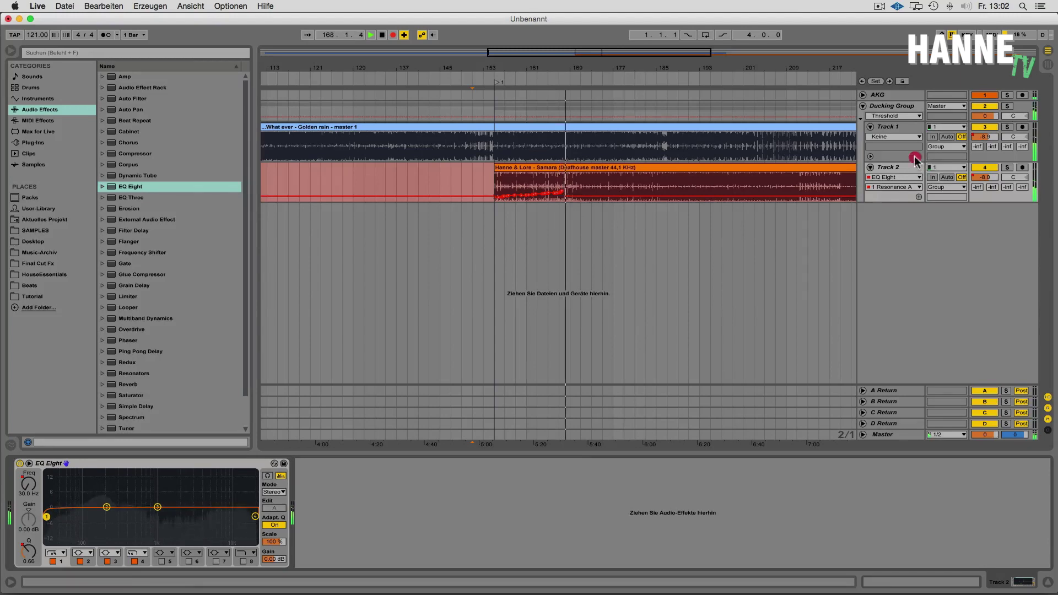
left_click_drag(46, 516, 74, 525)
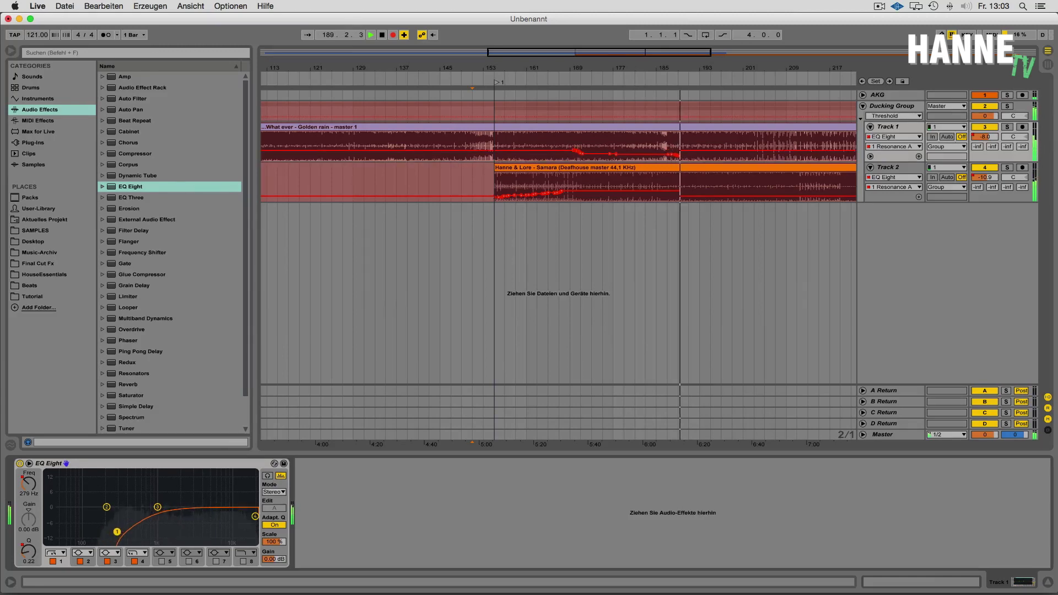
key("space")
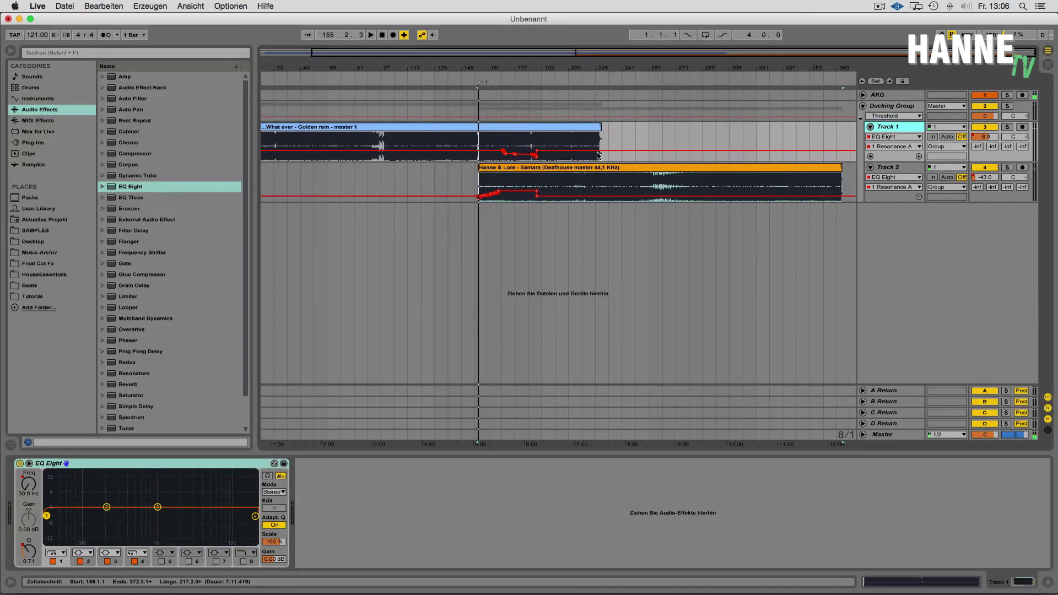
Step: Display Track 1's Mixer volume automation and remove its envelope
left_click_drag(475, 69, 512, 131)
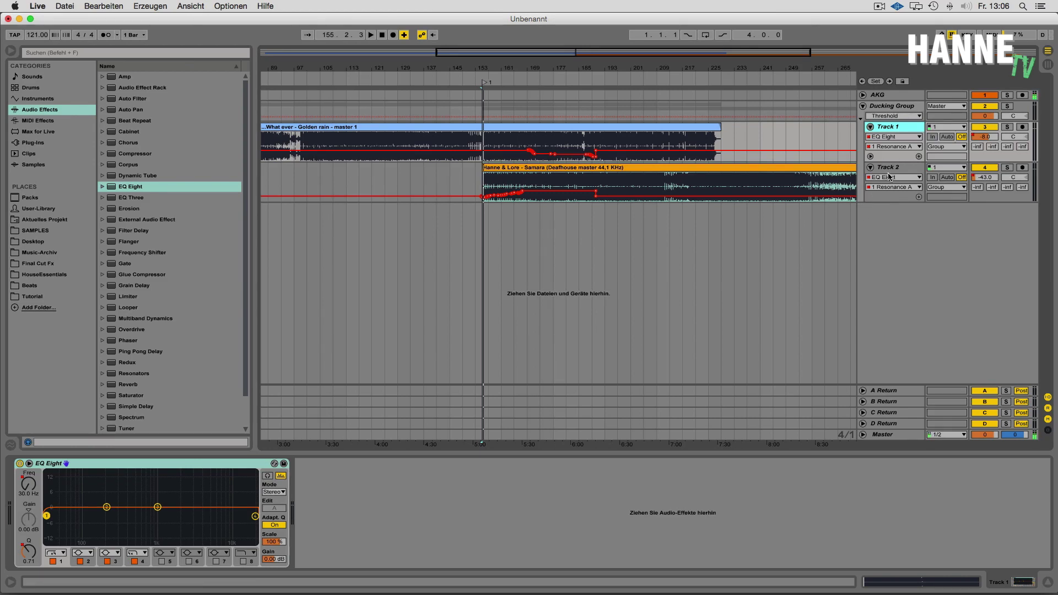
left_click(886, 142)
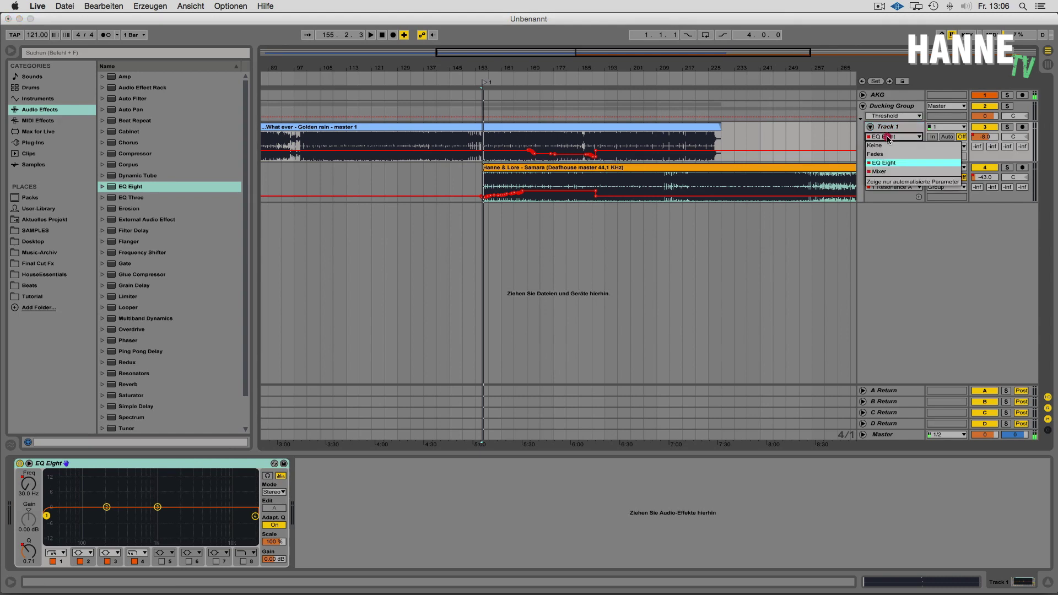
left_click(892, 175)
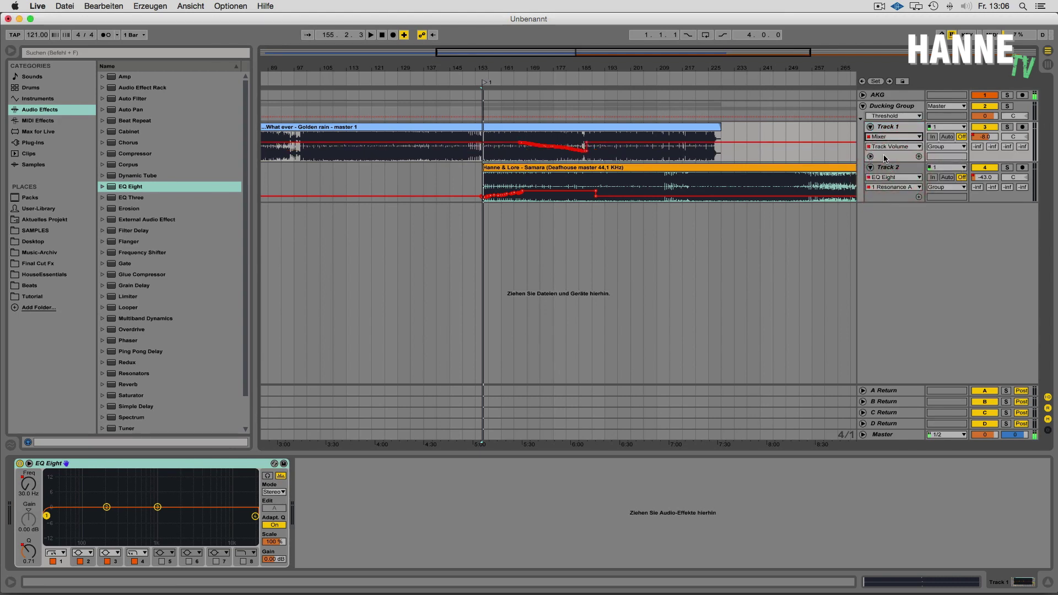
right_click(886, 158)
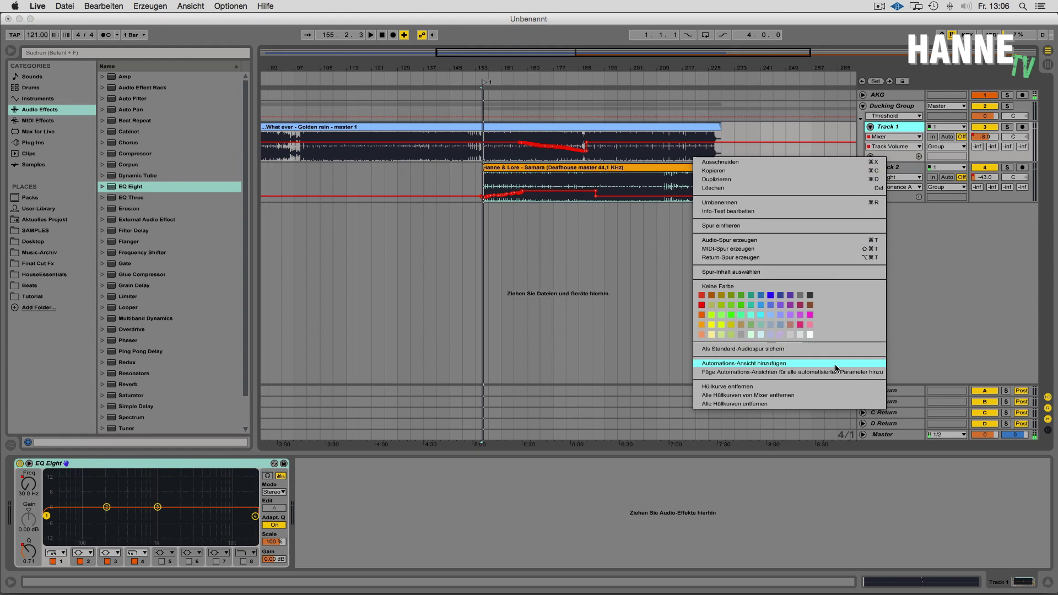
left_click(831, 386)
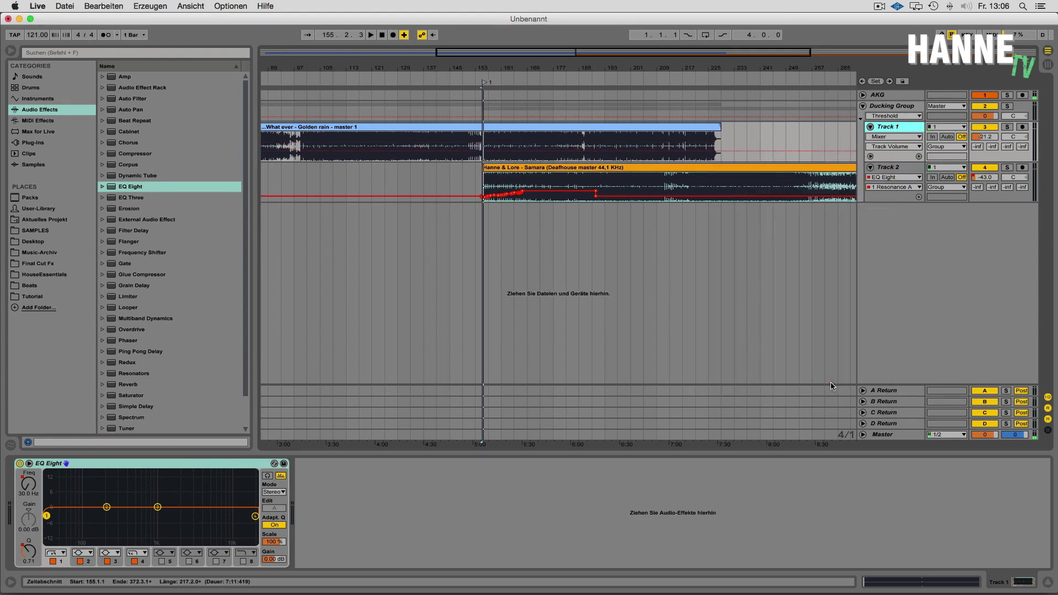
Step: Display Track 2's Mixer volume automation and remove its envelope
left_click(890, 176)
left_click(893, 213)
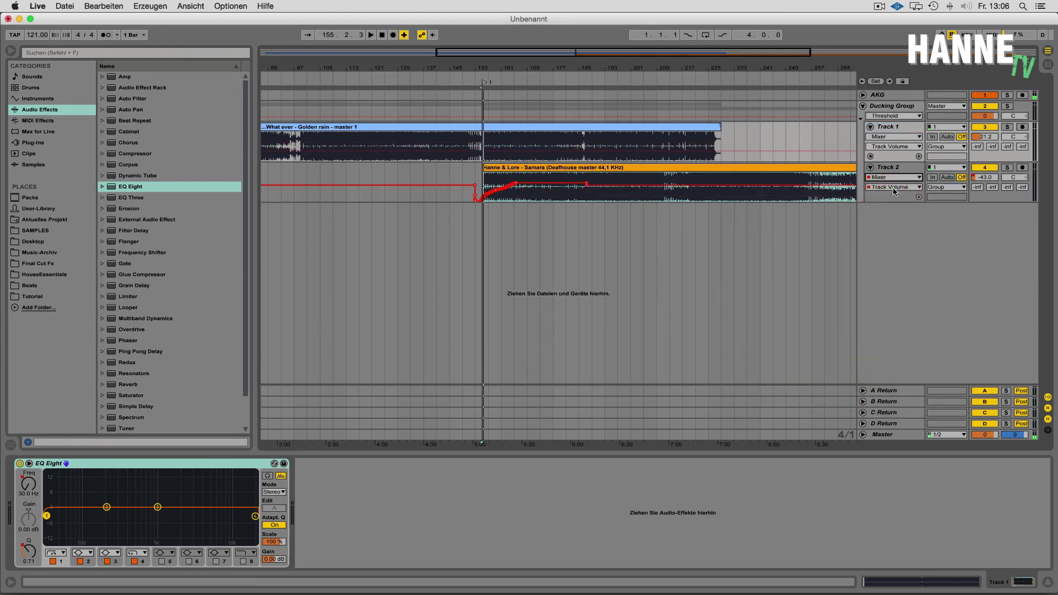
right_click(892, 199)
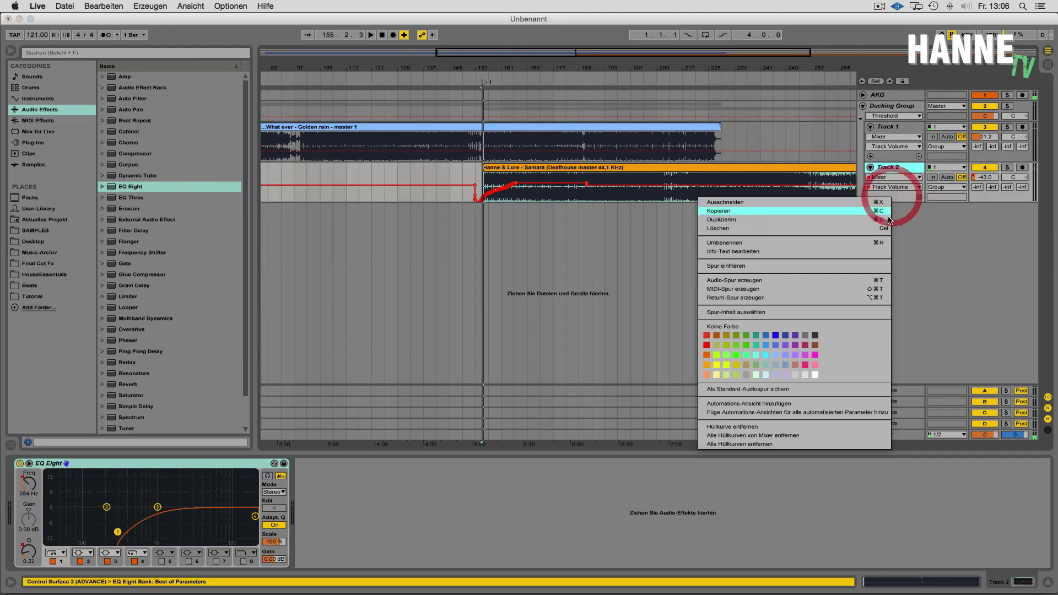
left_click(824, 427)
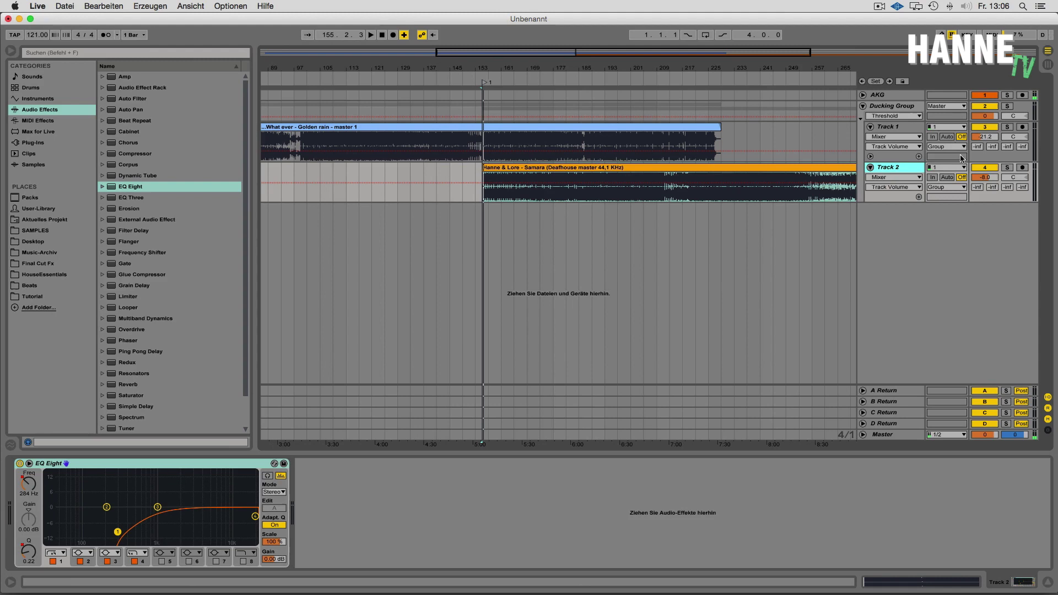
Step: Set Track 1's volume to -8 dB
left_click(993, 141)
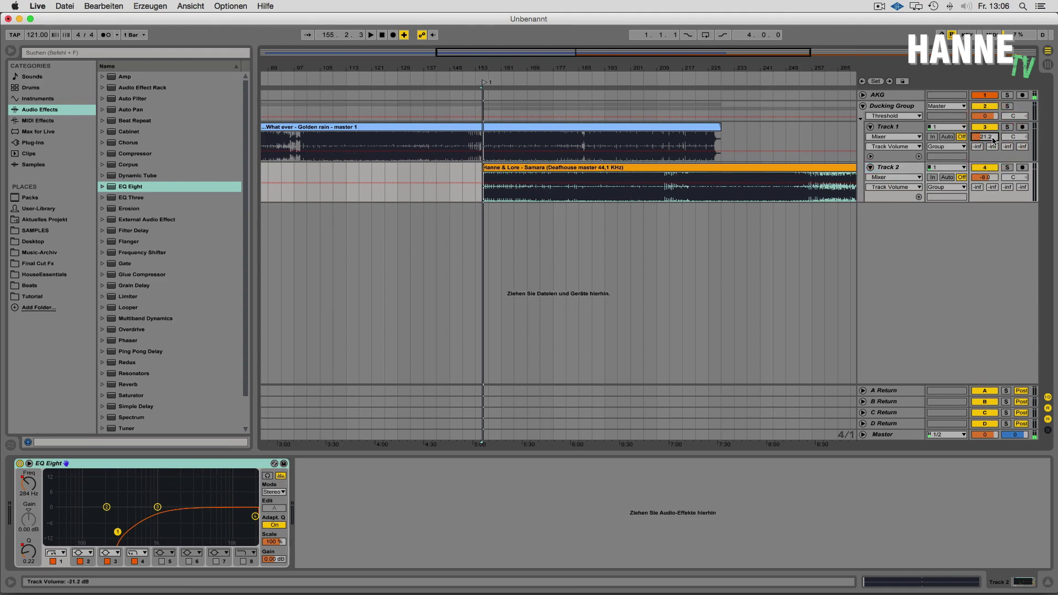
type("-8")
key("Return")
Step: Enlarge the heights of Track 1 and Track 2 around the transition at bar 155
left_click_drag(484, 68, 506, 90)
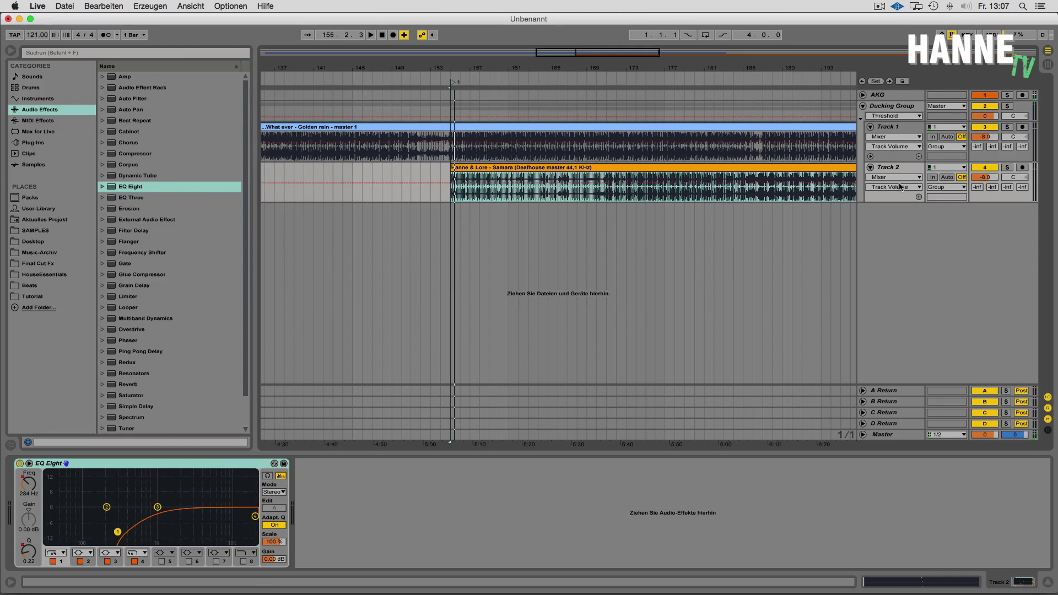
left_click_drag(897, 159, 899, 248)
left_click_drag(894, 342, 895, 385)
scroll(828, 261, "down", 1)
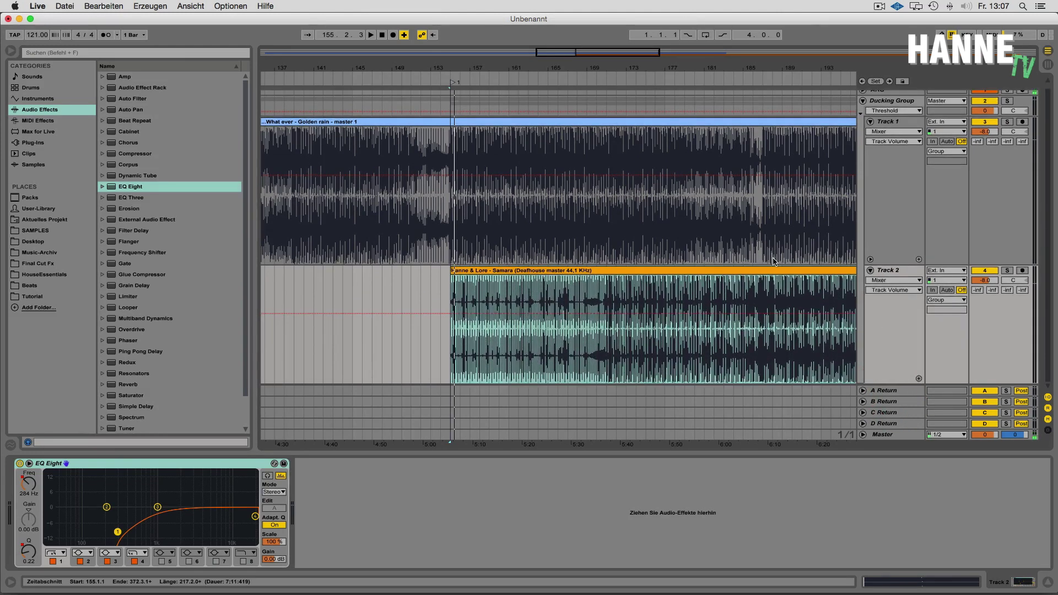
Step: Draw a curved volume fade-in on Track 2 from about bar 154 to bar 171, with an extra breakpoint near bar 166
left_click(606, 314)
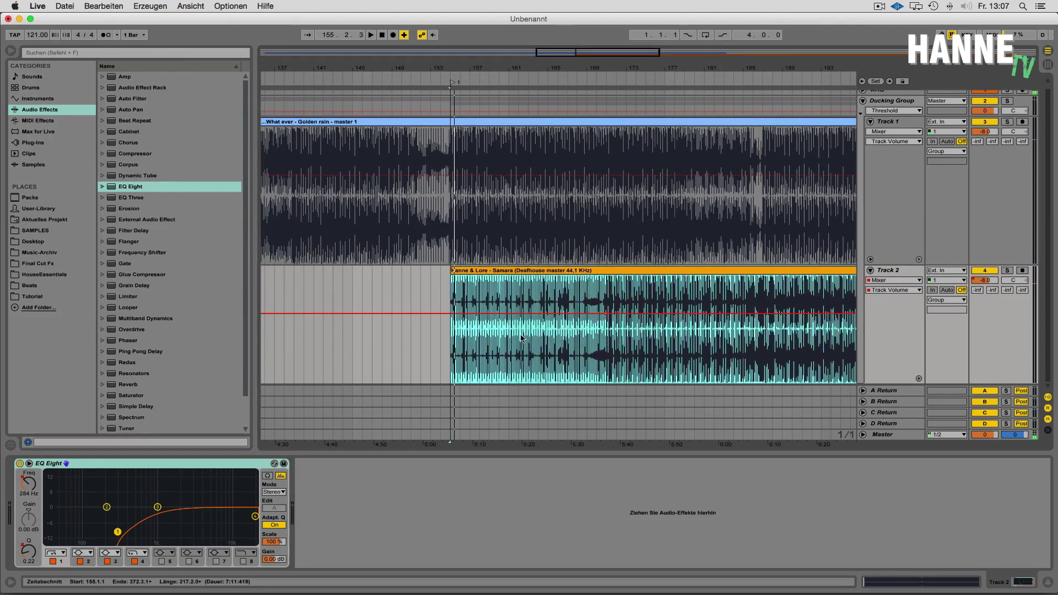
left_click(441, 314)
left_click_drag(441, 313, 440, 376)
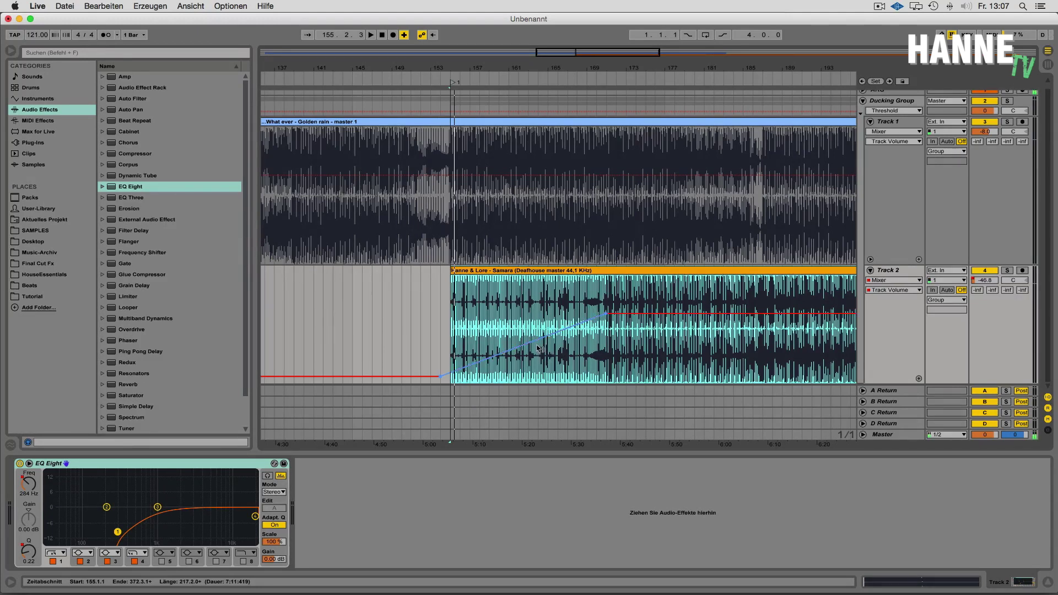
mouse_move(539, 349)
left_mouse_down()
mouse_move(539, 315)
mouse_move(538, 363)
left_mouse_up()
left_click_drag(539, 364, 562, 354)
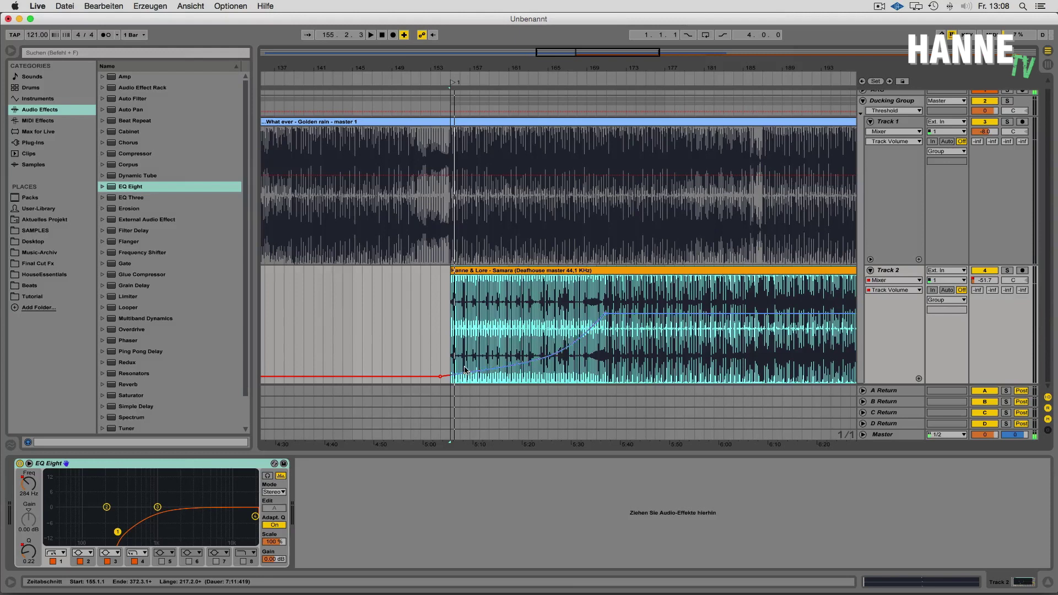
Step: Draw a two-part curved volume fade-out on Track 1 from about bar 167 to bar 177, with a breakpoint near bar 174
left_click(572, 177)
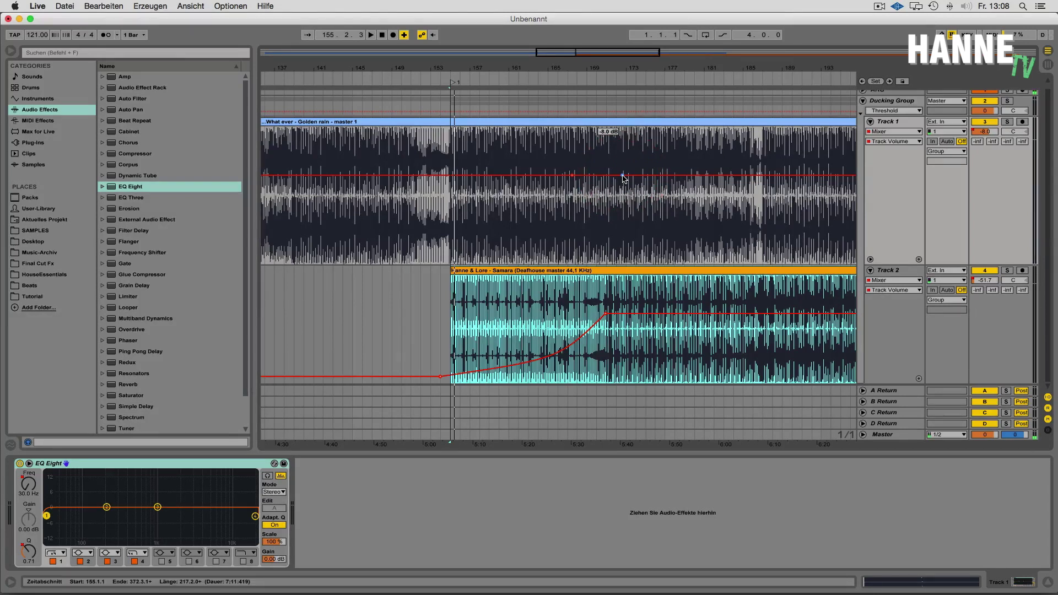
left_click_drag(623, 176, 668, 254)
left_click_drag(602, 189, 602, 197)
left_click_drag(649, 223, 648, 232)
Step: Listen to the transition from bar 161 to about bar 176, and stop playback
left_click(512, 333)
key("space")
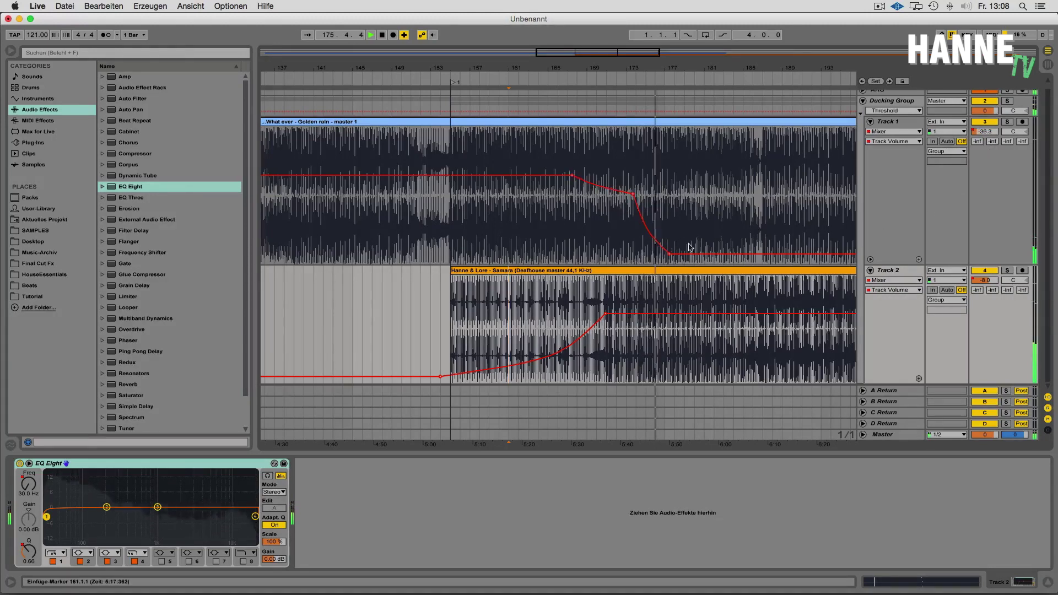
key("space")
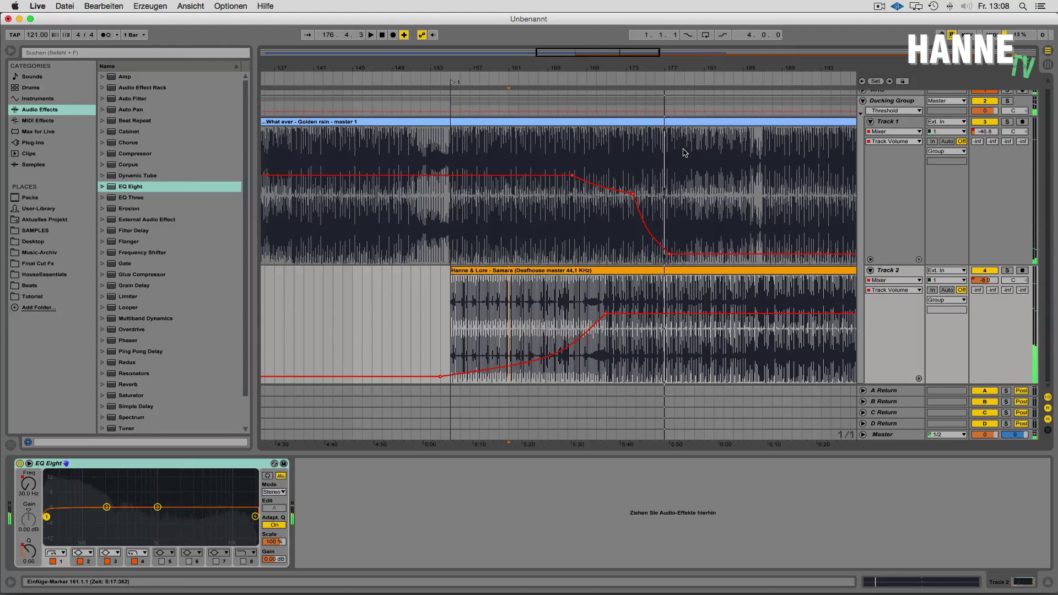
Step: Shrink Track 1 and Track 2 to a medium height in the arrangement
left_click_drag(893, 264, 895, 200)
left_click_drag(887, 320, 889, 280)
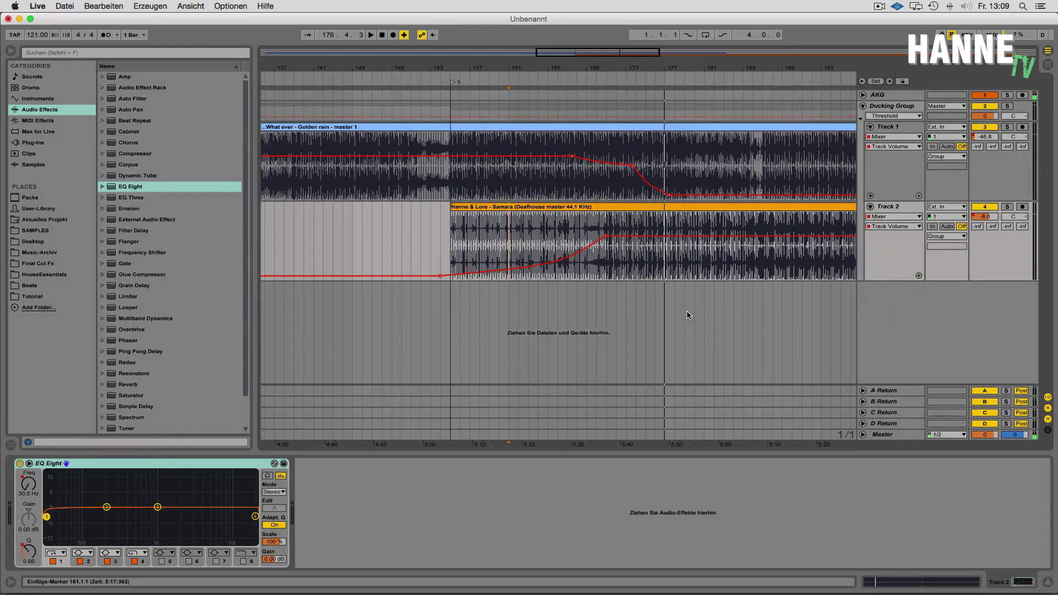
Step: Add the DJMFilter VST plug-in after EQ Eight on Track 2 and place its window below the tracks
left_click(211, 468)
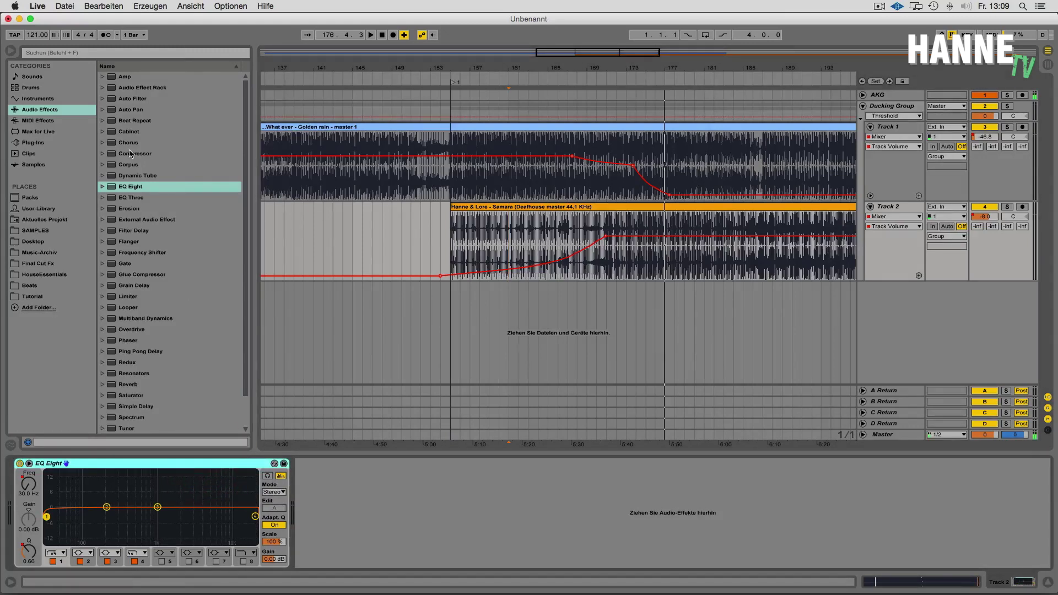
left_click(39, 143)
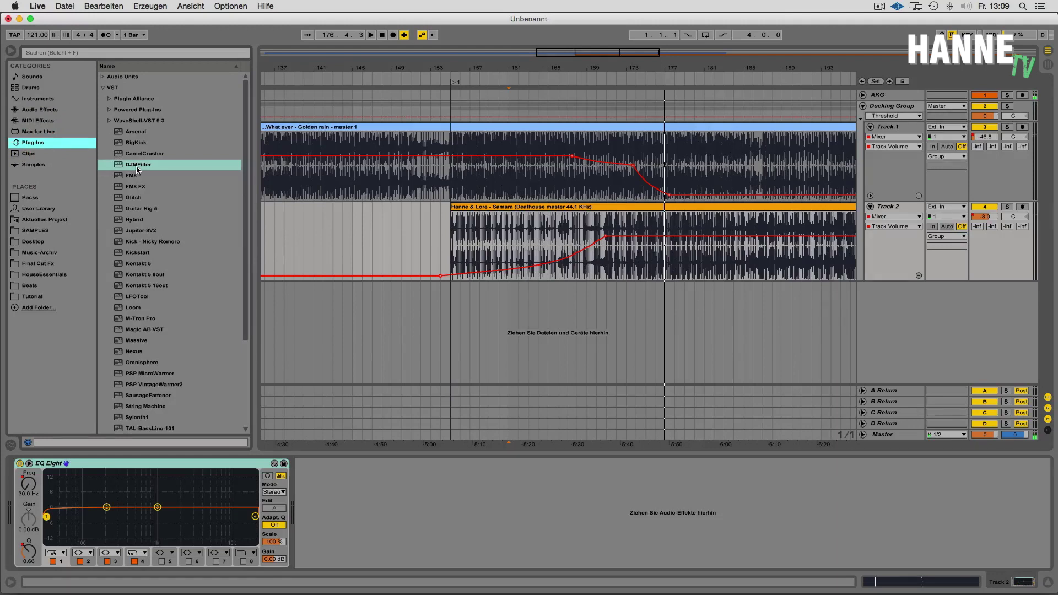
left_click_drag(138, 170, 311, 477)
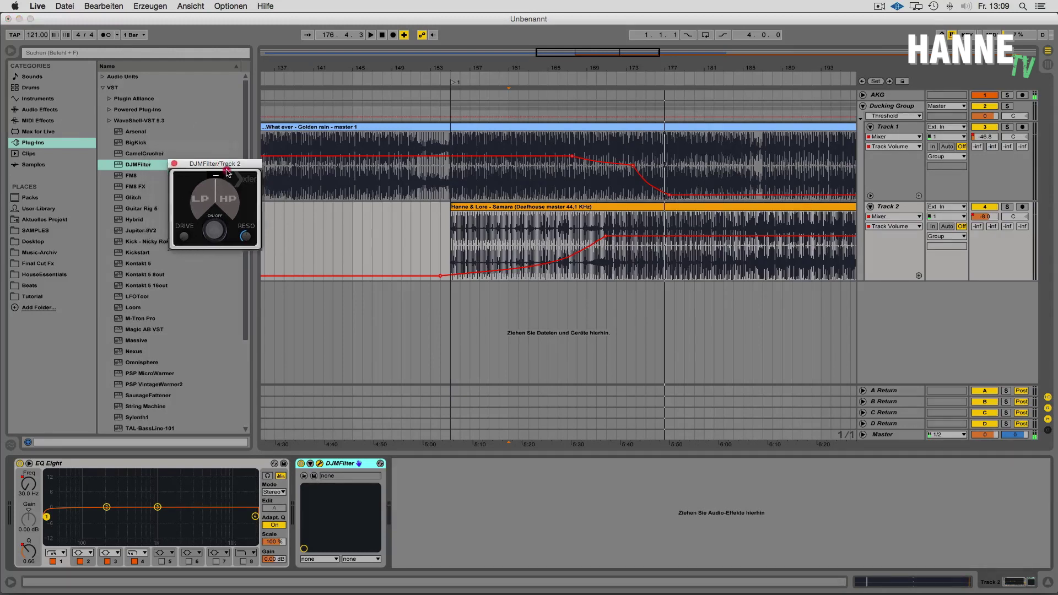
left_click_drag(203, 157, 367, 295)
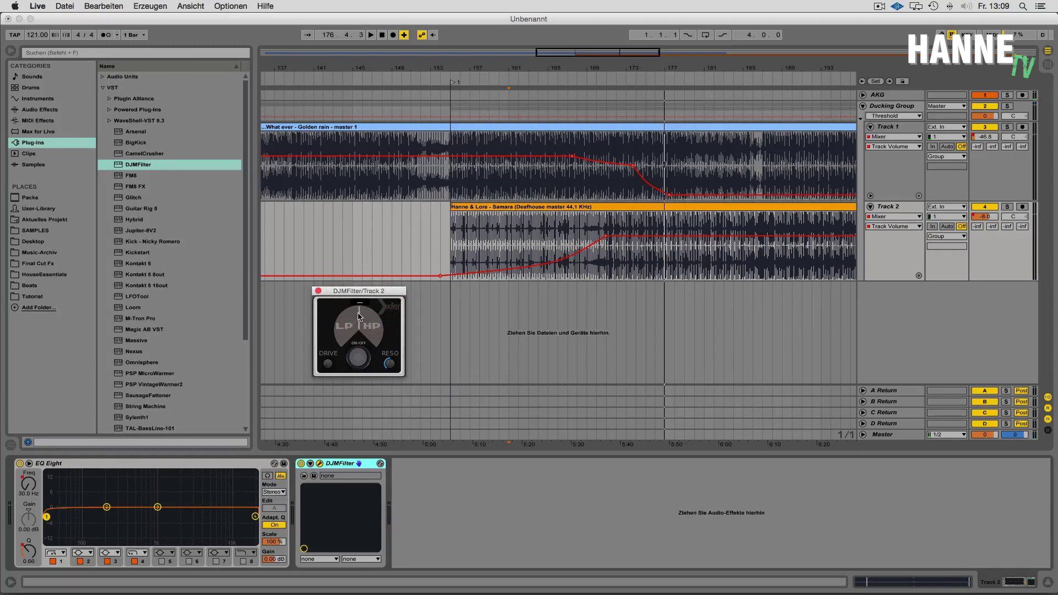
Step: Try the DJMFilter knob in the high-pass range up to 5000 and back near the centre, and delete the plug-in from Track 2
left_click_drag(359, 319, 359, 245)
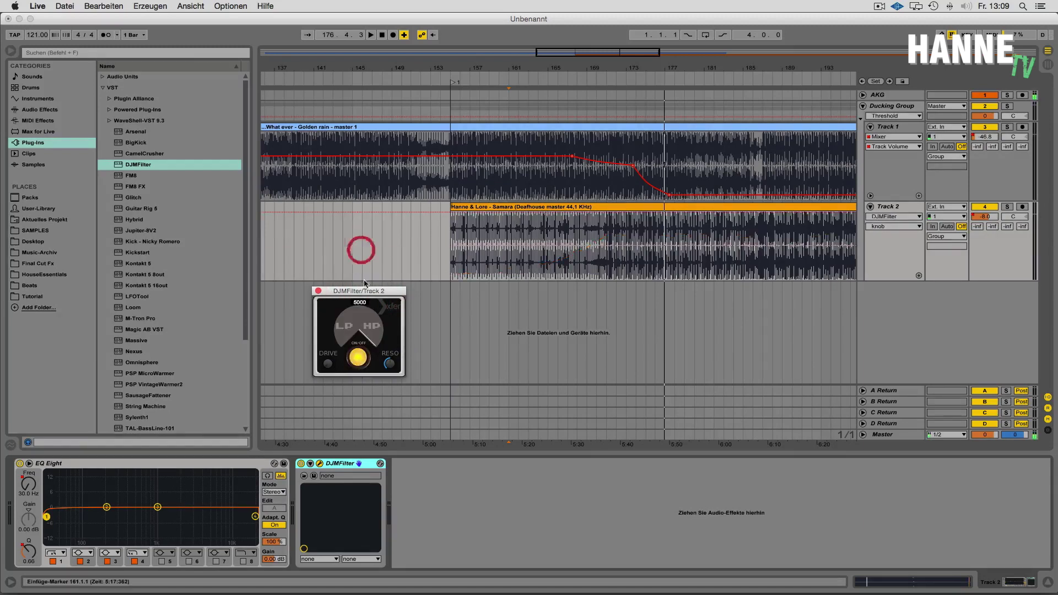
left_click_drag(357, 424, 366, 368)
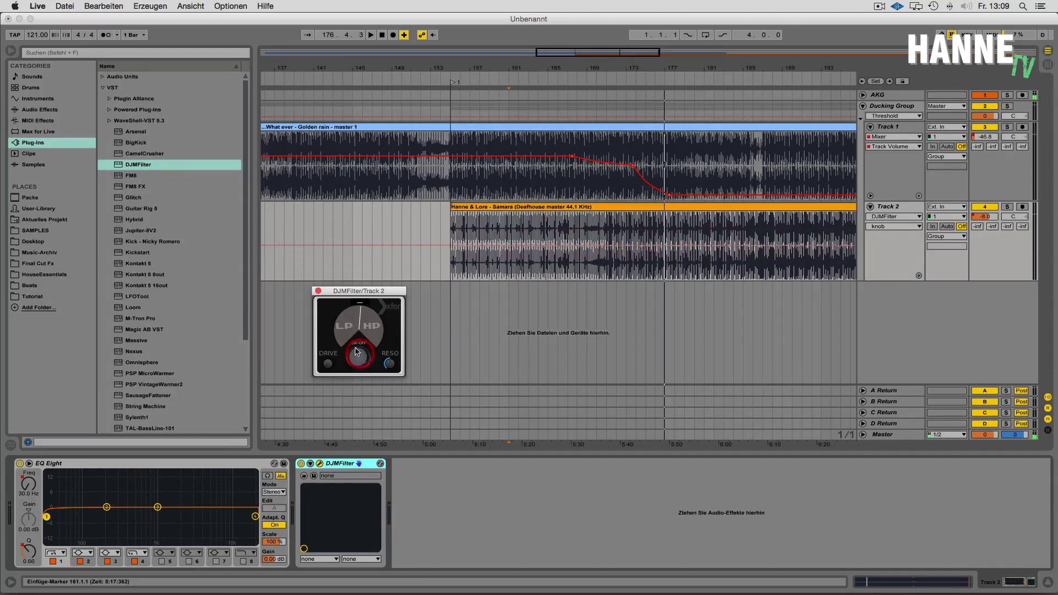
left_click(318, 291)
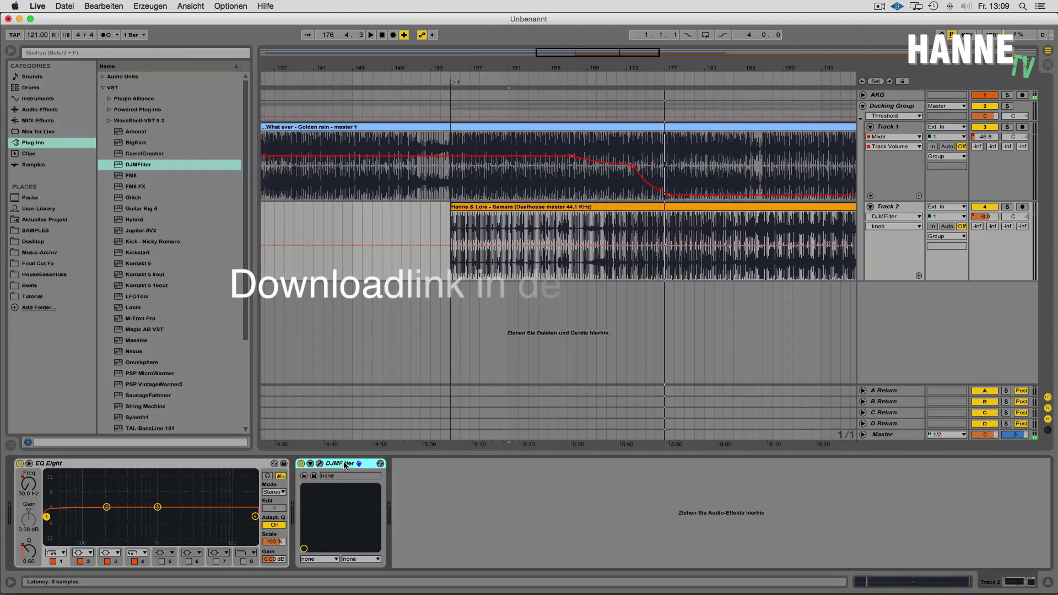
key("Delete")
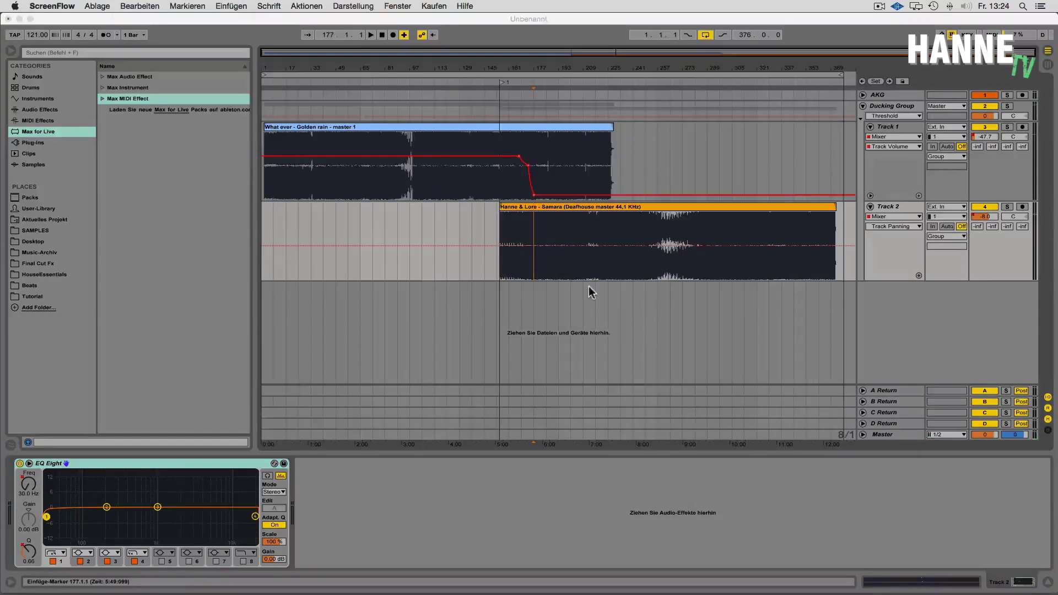
left_click(588, 287)
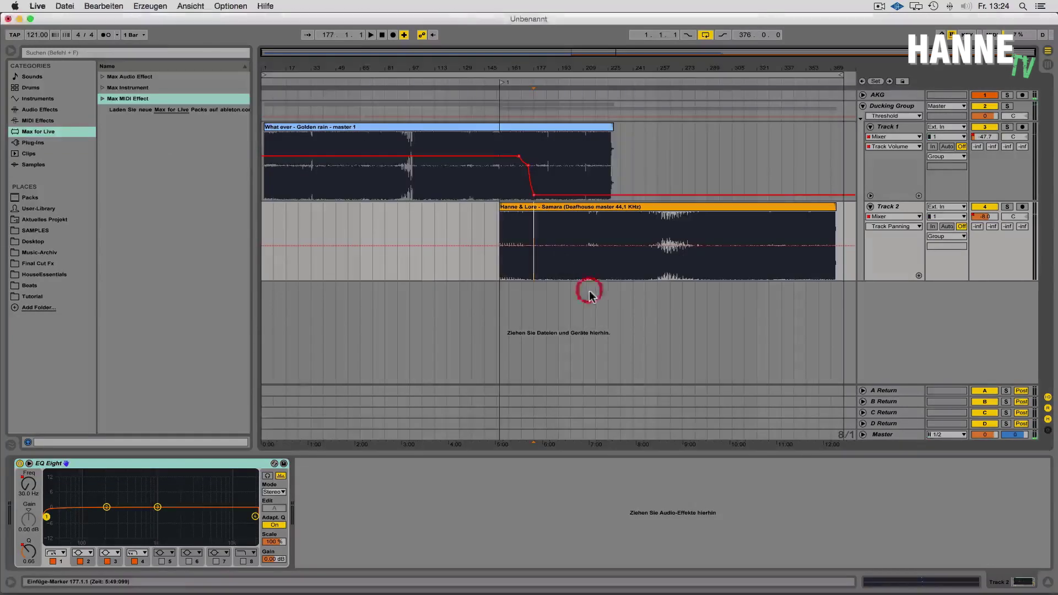
left_click(609, 309)
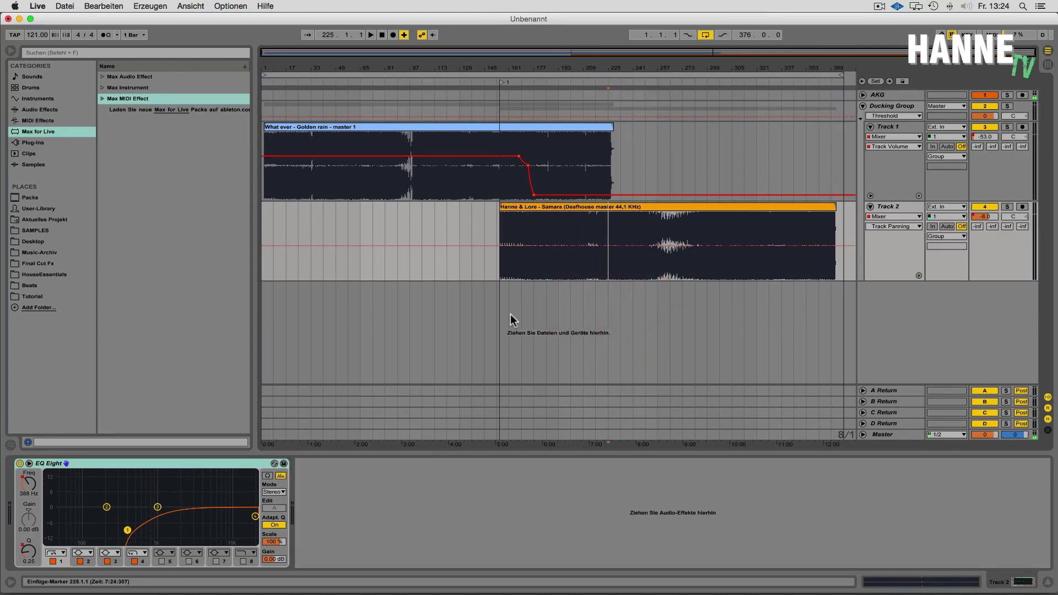
left_click_drag(474, 298, 516, 296)
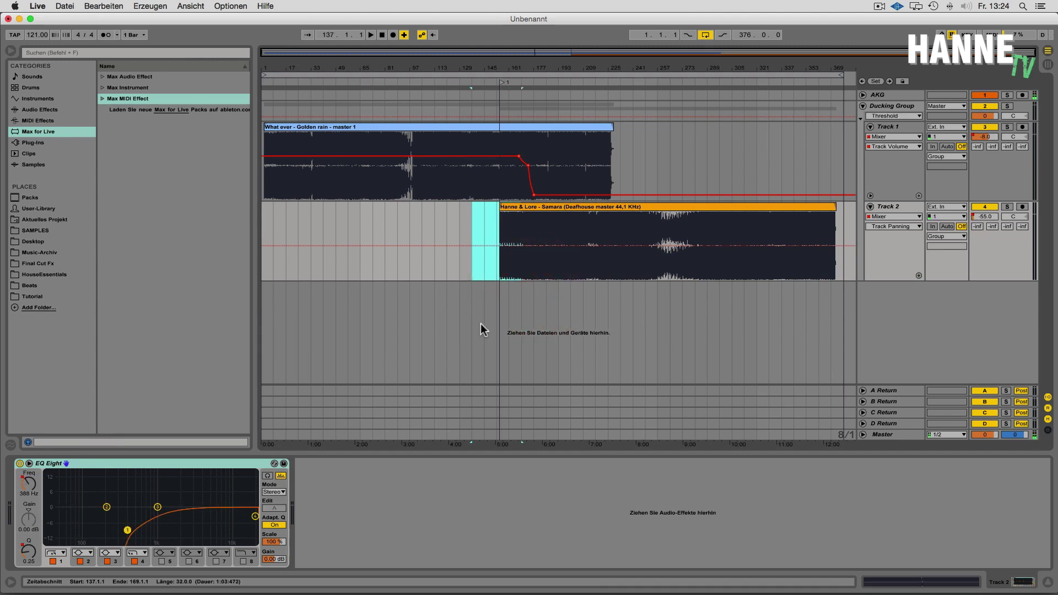
left_click(520, 303)
left_click_drag(472, 296, 523, 304)
Step: Select the Golden rain clip on Track 1, review the audio/video export settings for the Master track, and leave without exporting
left_click(455, 130)
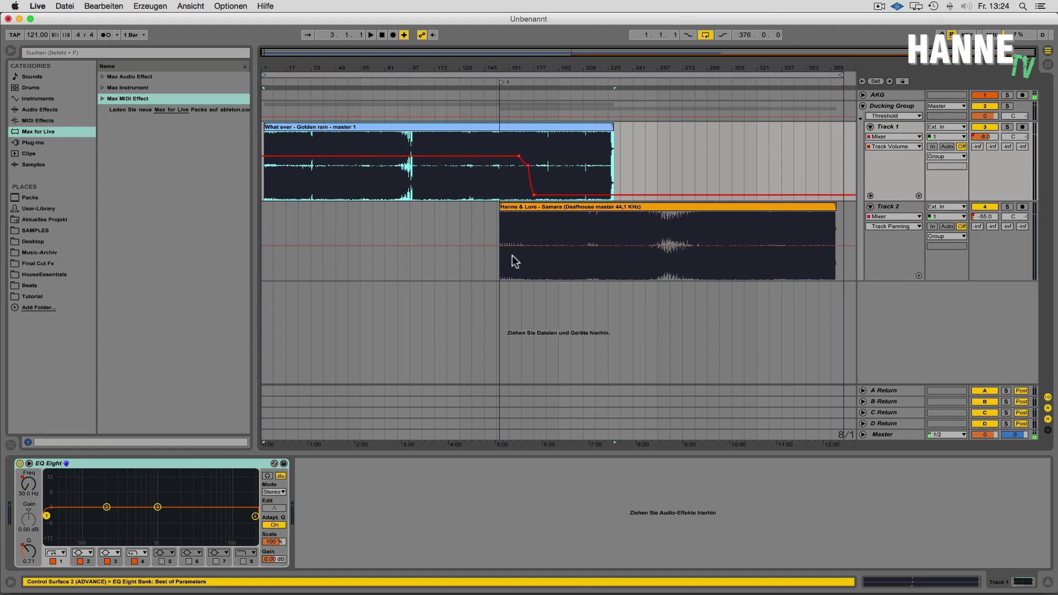
left_click(65, 6)
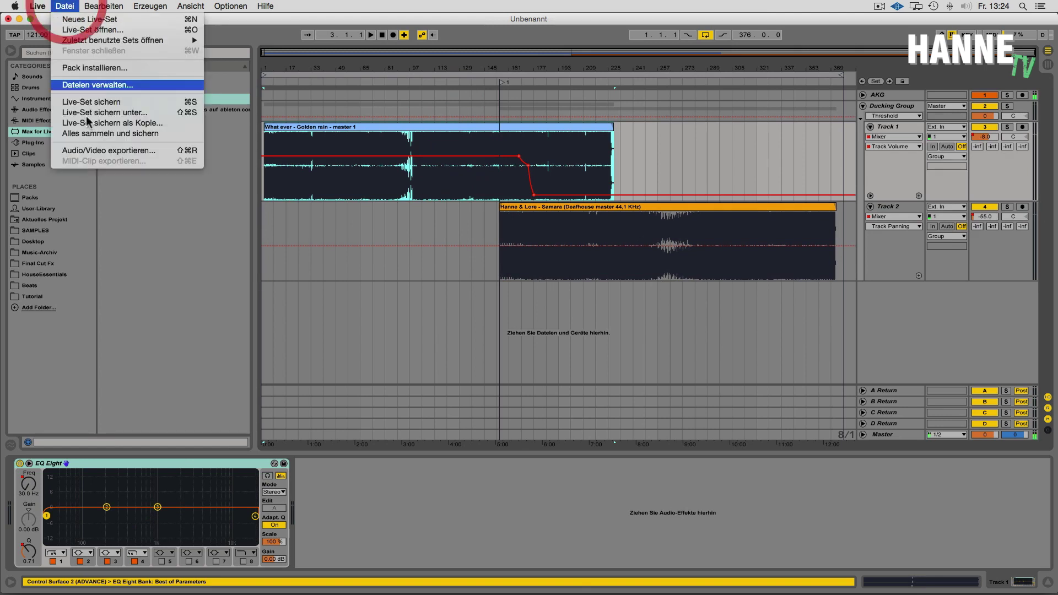
left_click(98, 149)
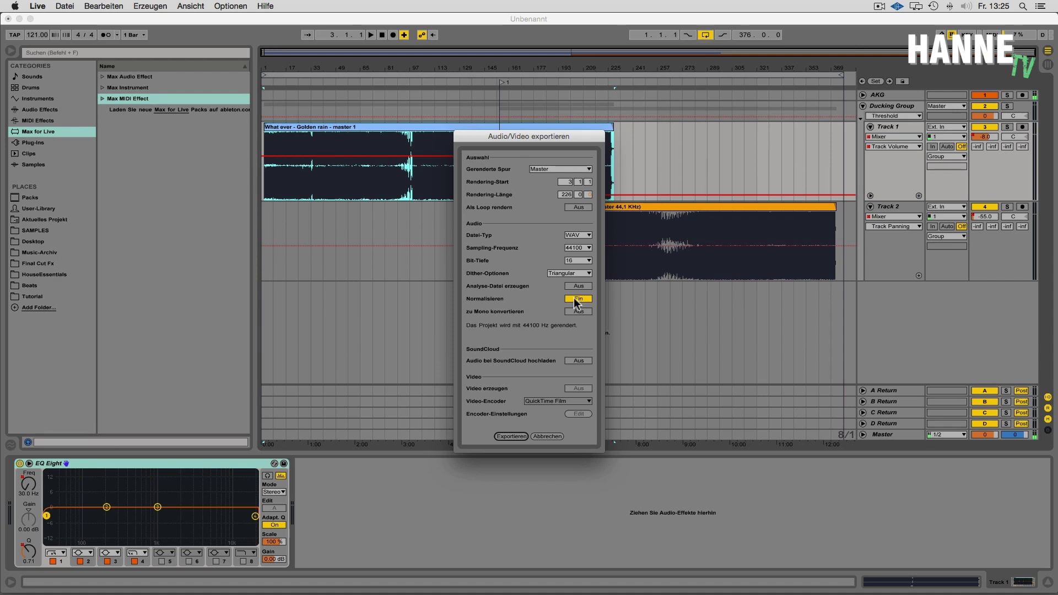
left_click(557, 436)
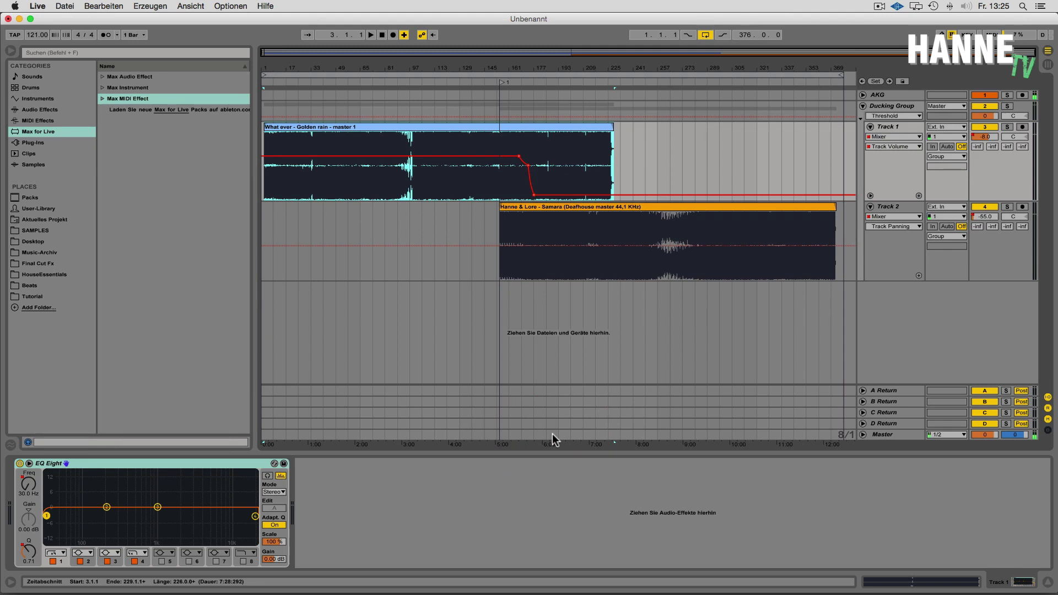
left_click(616, 316)
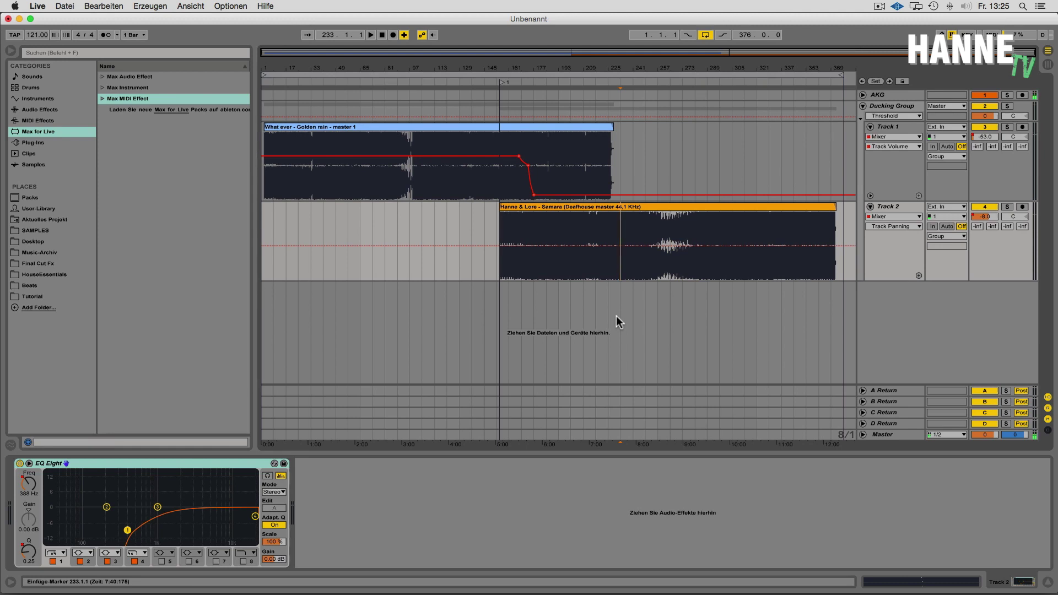
left_click(653, 309)
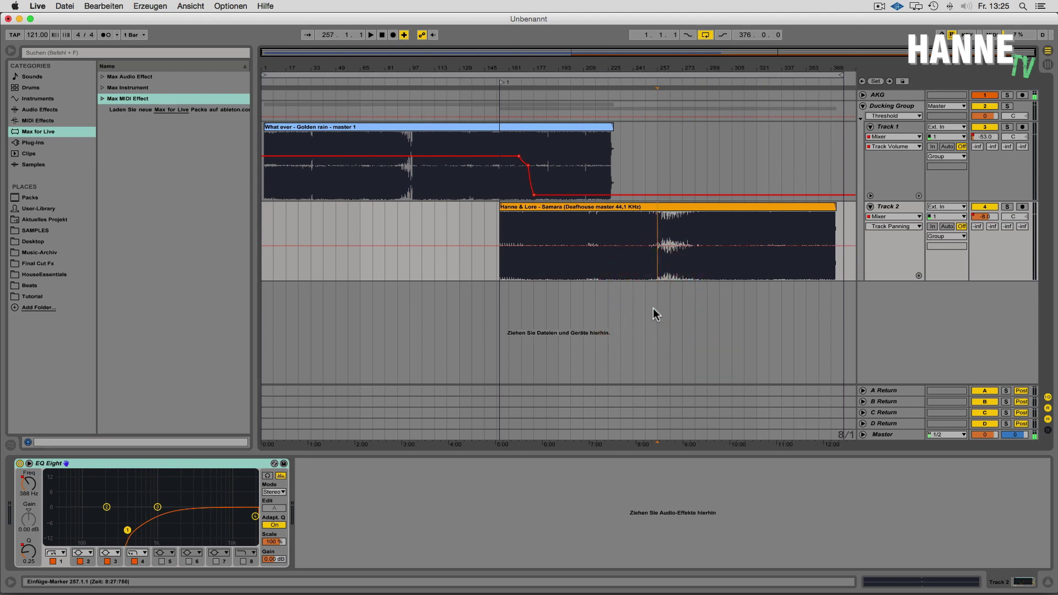